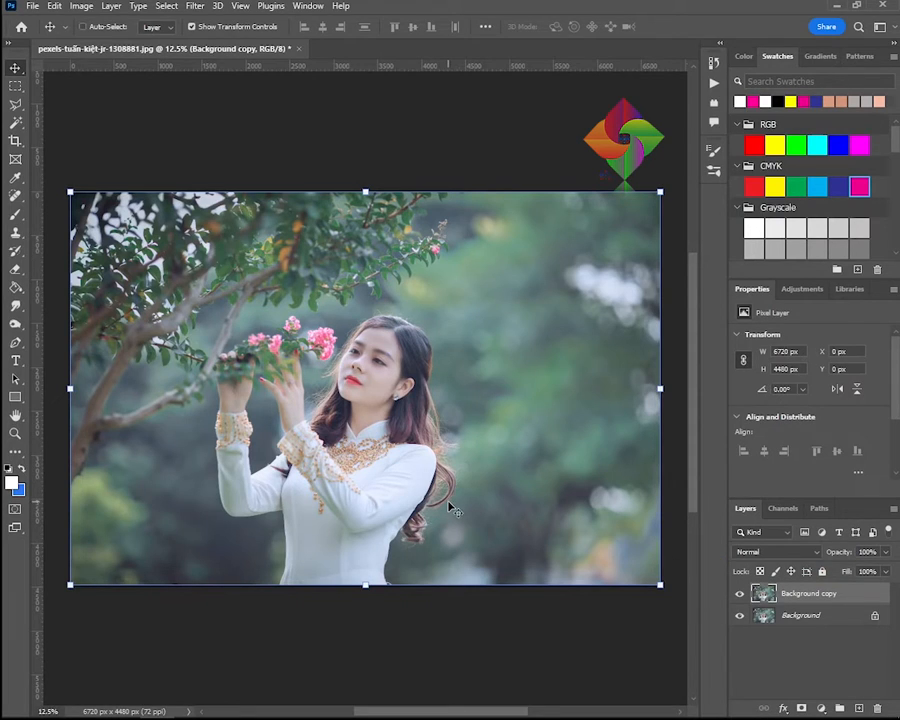
Examine the woman's face, hair and dress up close in the portrait photo.
key("ctrl+plus")
key("ctrl+plus")
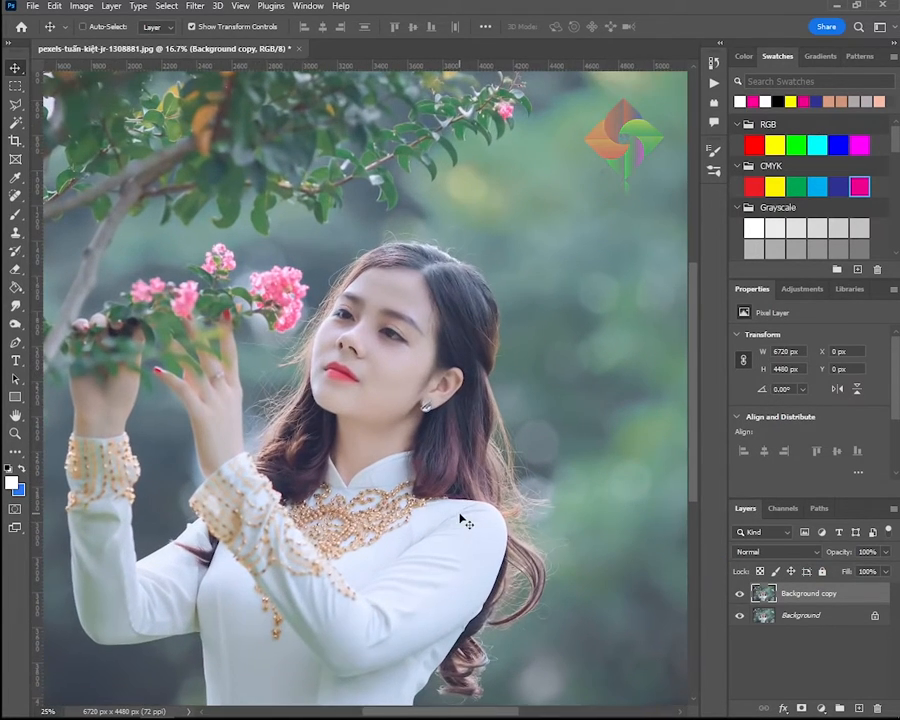
key("ctrl+plus")
key("ctrl+plus")
key("ctrl+plus")
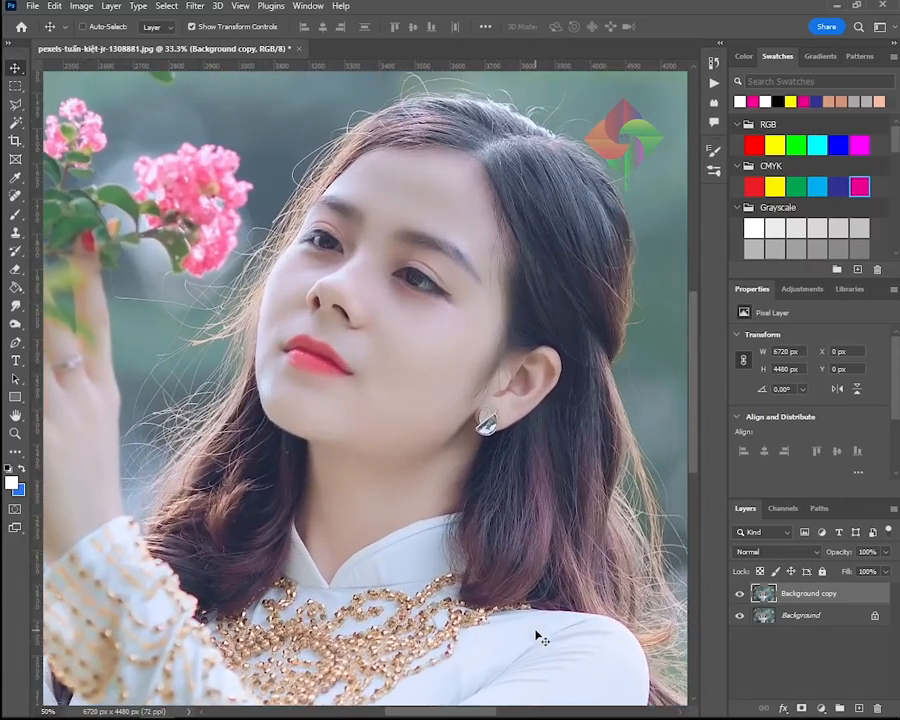
key("ctrl+minus")
key("ctrl+minus")
key("ctrl+minus")
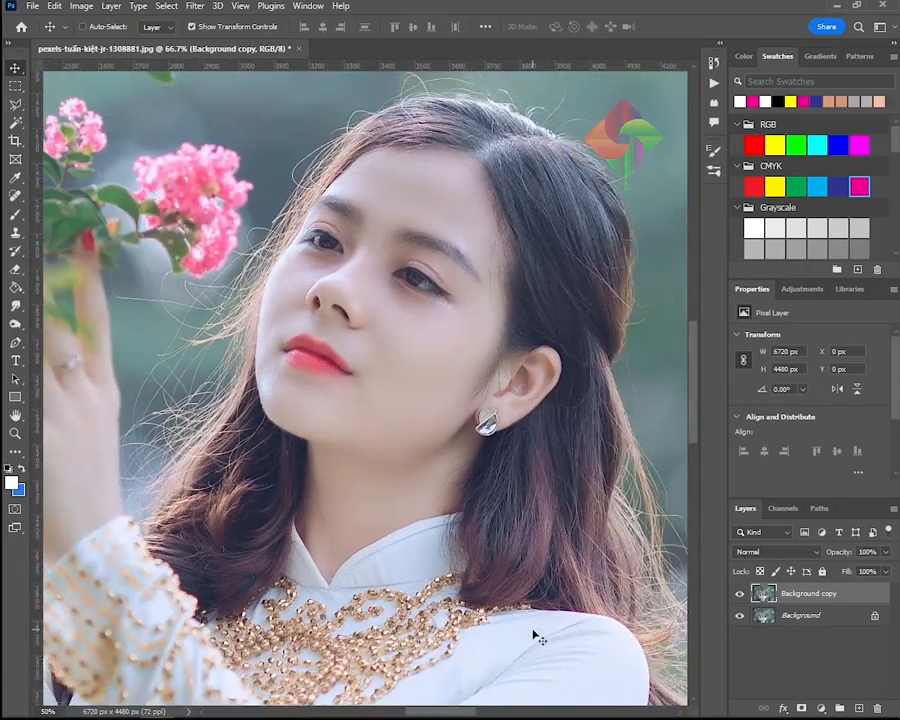
key("ctrl+minus")
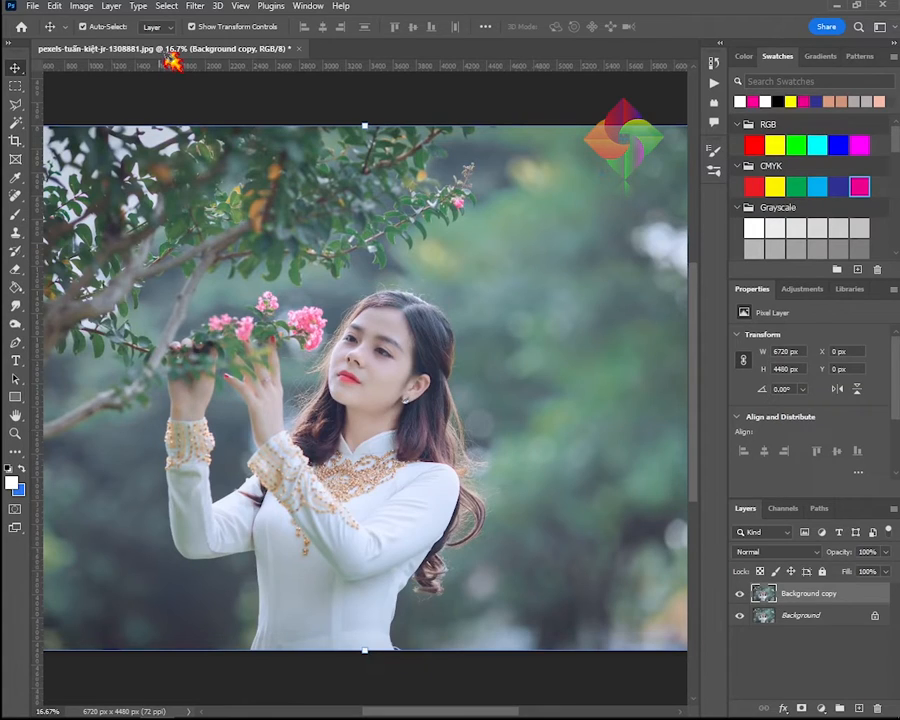
Mask the woman in Select and Mask using Select Subject and Refine Hair, and output the result to a new layer with a layer mask.
left_click(167, 8)
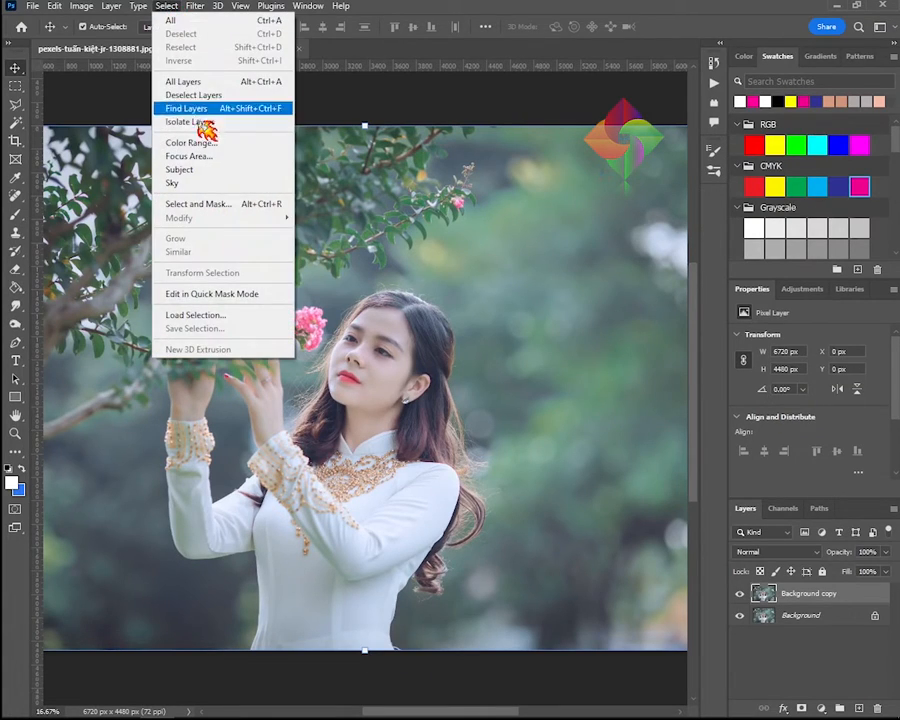
left_click(203, 206)
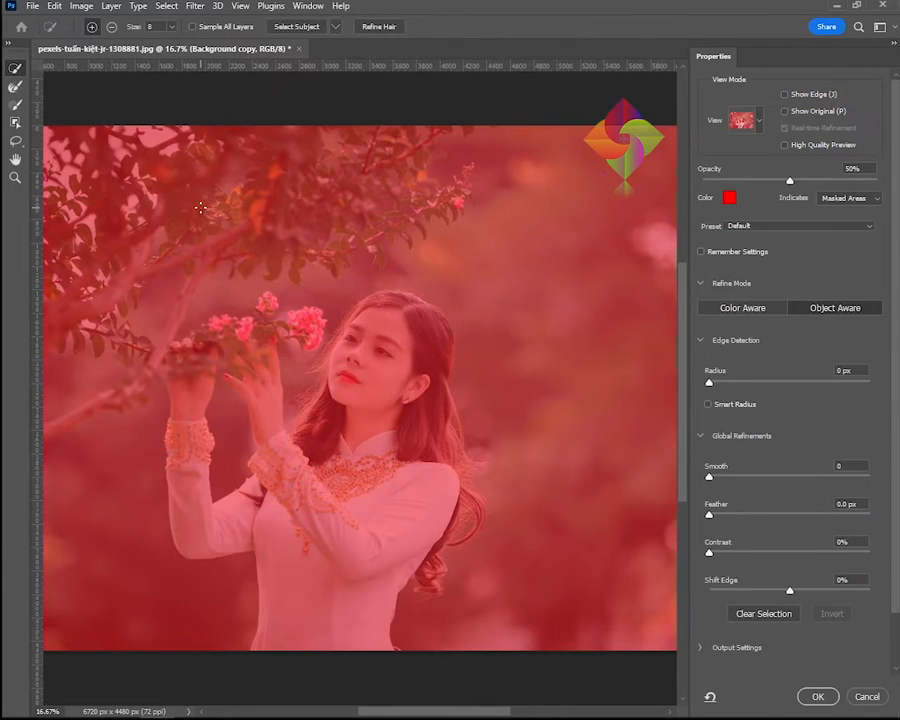
left_click(293, 28)
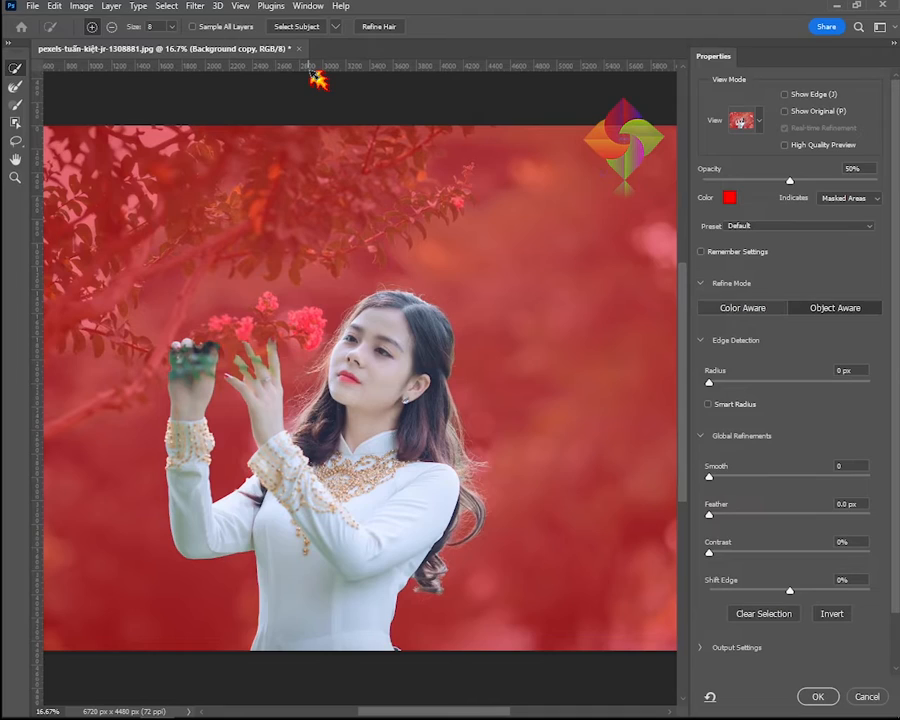
left_click(388, 28)
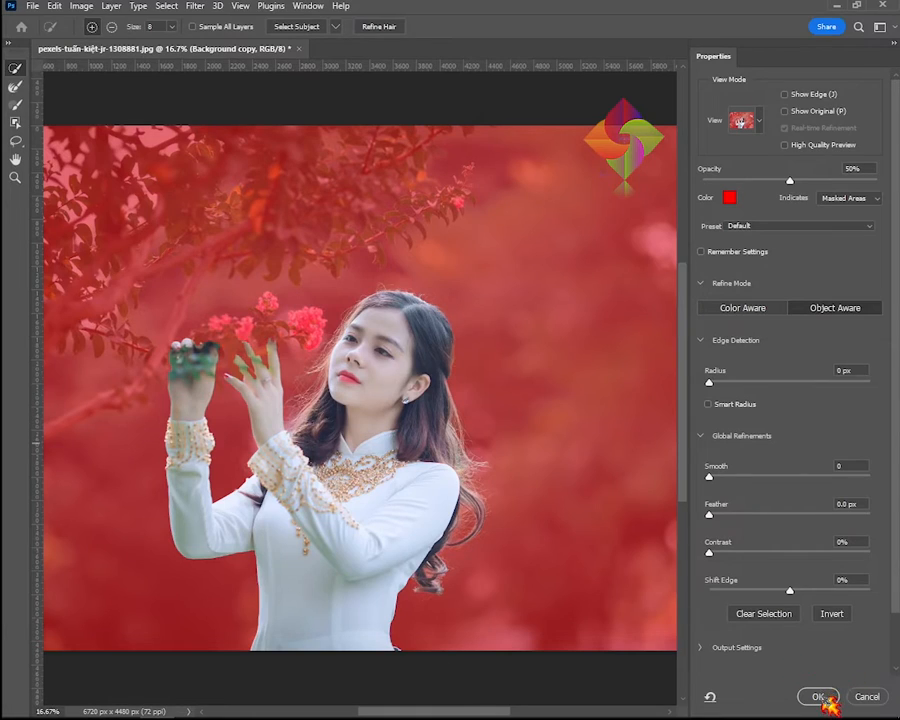
left_click(817, 696)
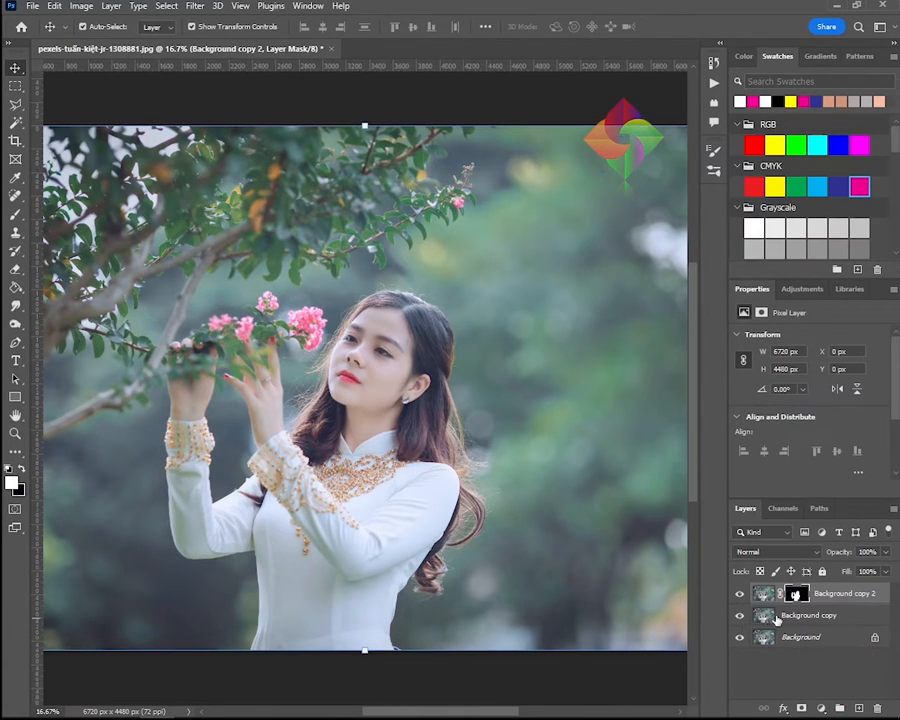
Hide the masked top layer and open the Camera Raw Filter on the Background copy layer.
left_click(776, 617)
left_click(739, 594)
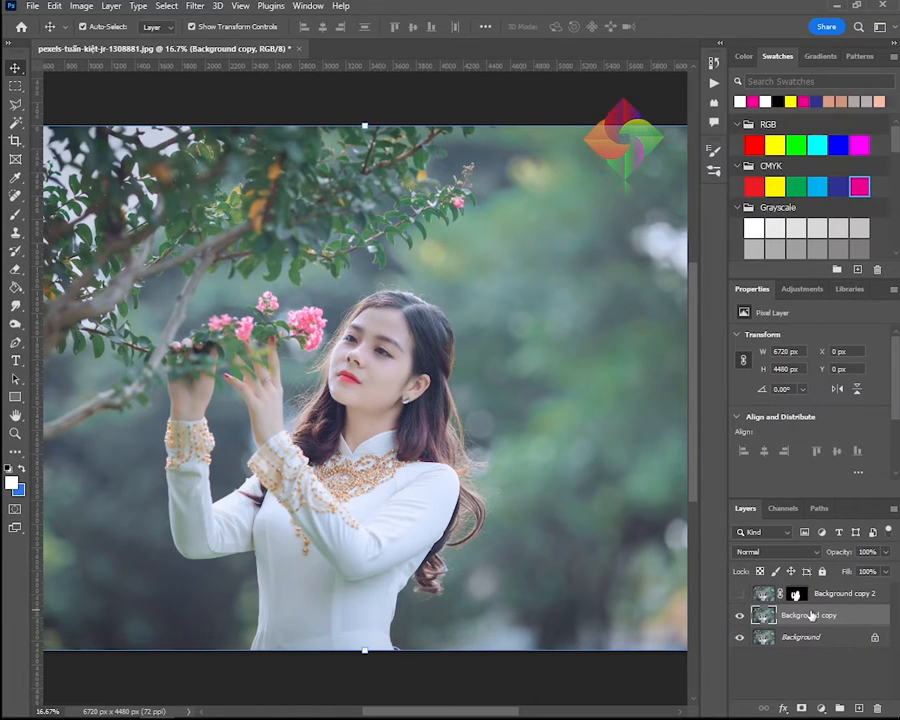
left_click(166, 8)
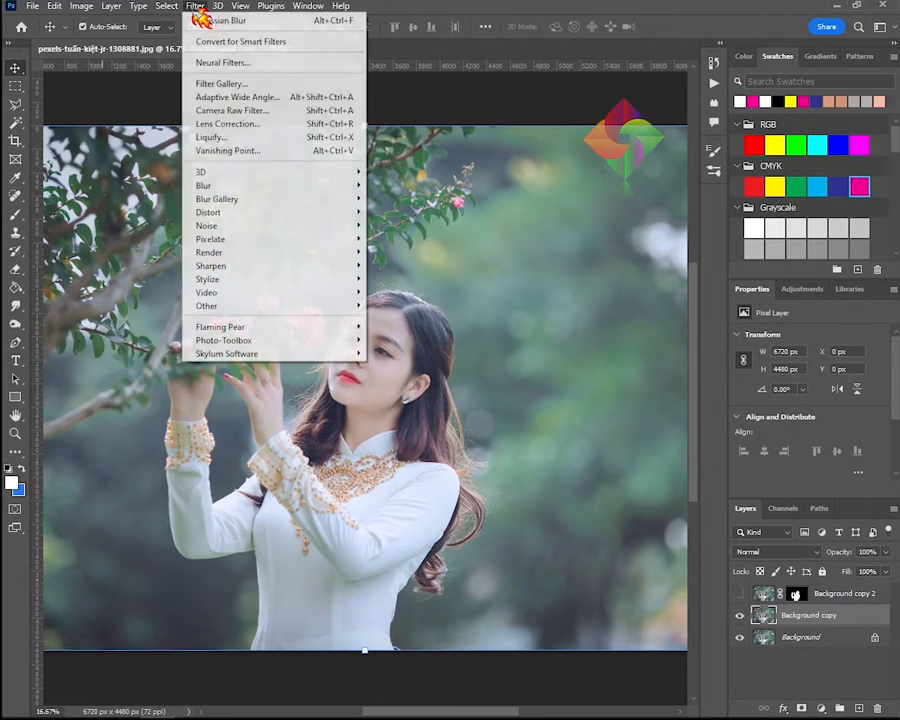
left_click(240, 8)
left_click(200, 7)
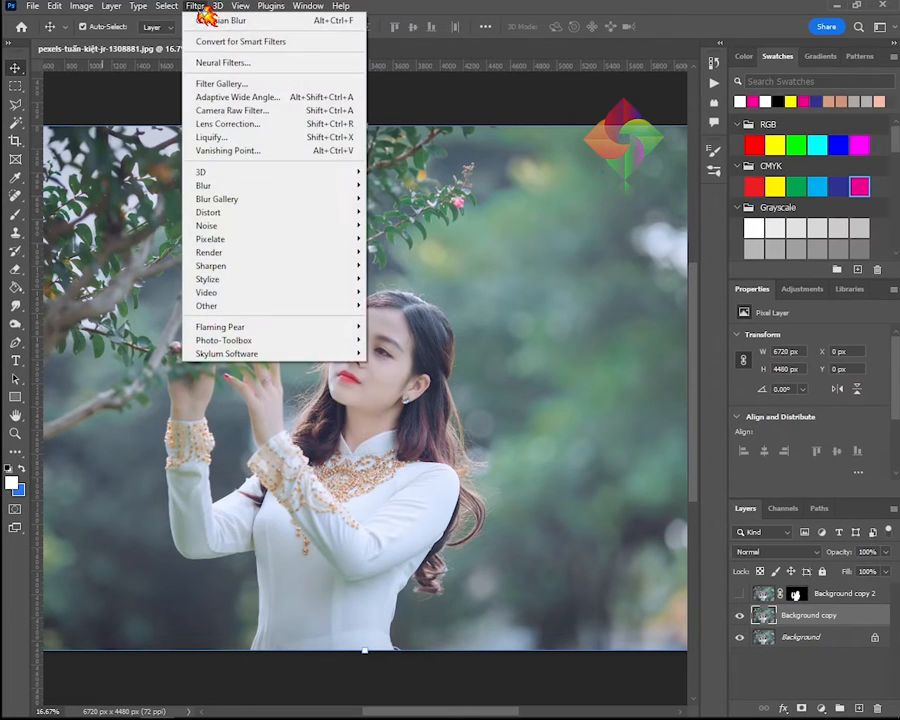
left_click(262, 111)
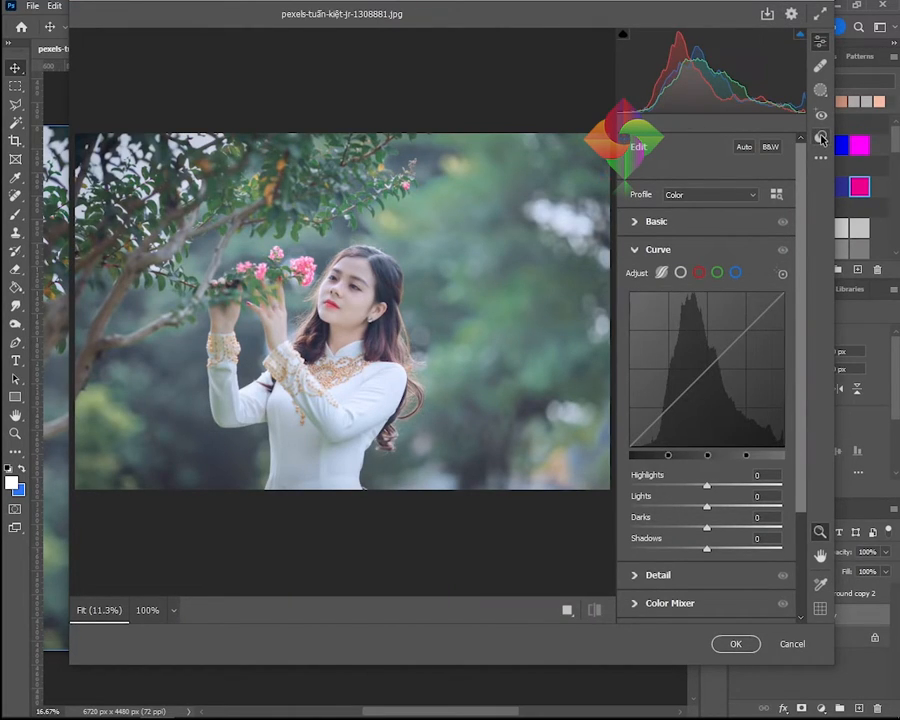
Apply the Blue Drama preset from the Adaptive: Sky group to the photo.
left_click(821, 137)
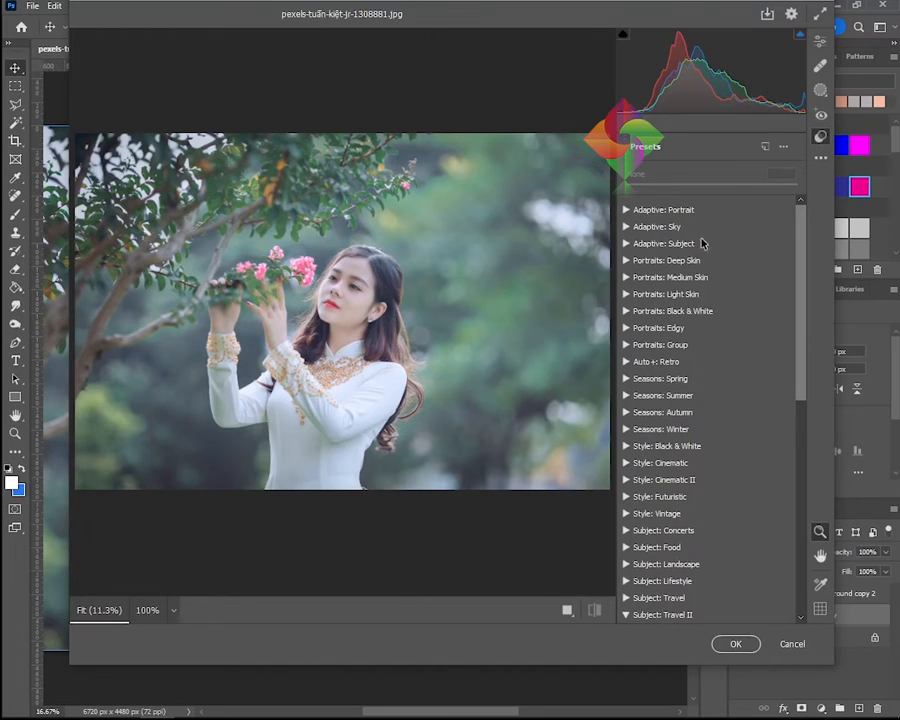
left_click(628, 227)
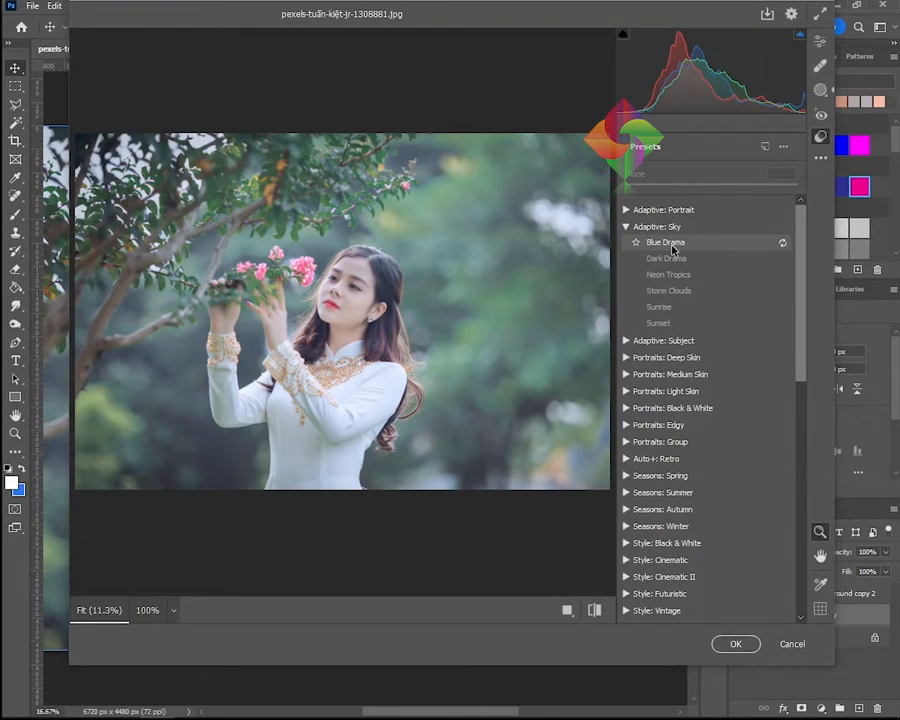
left_click(672, 248)
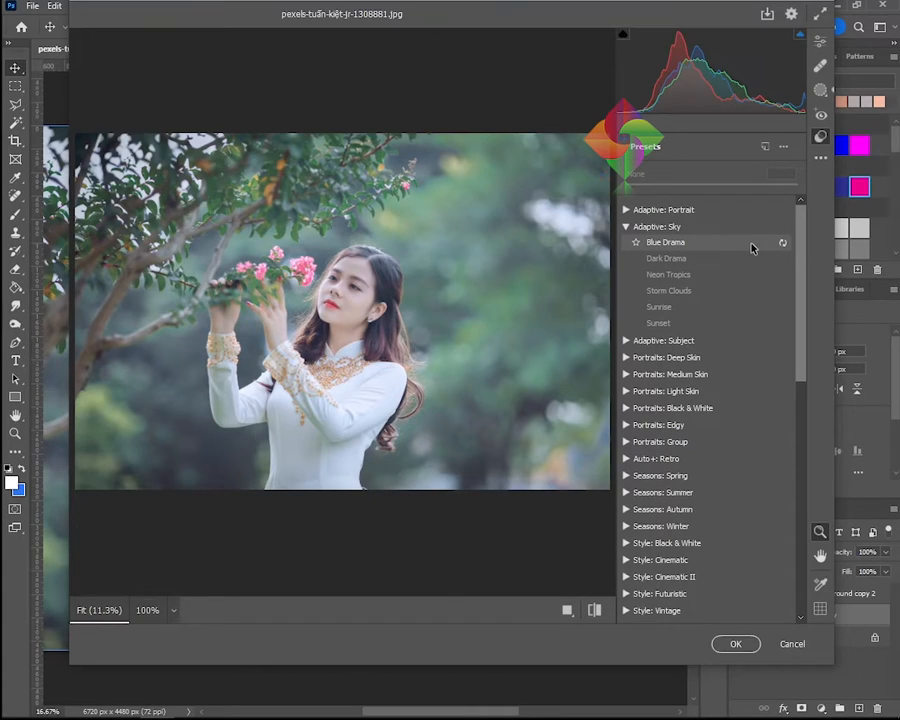
left_click(627, 228)
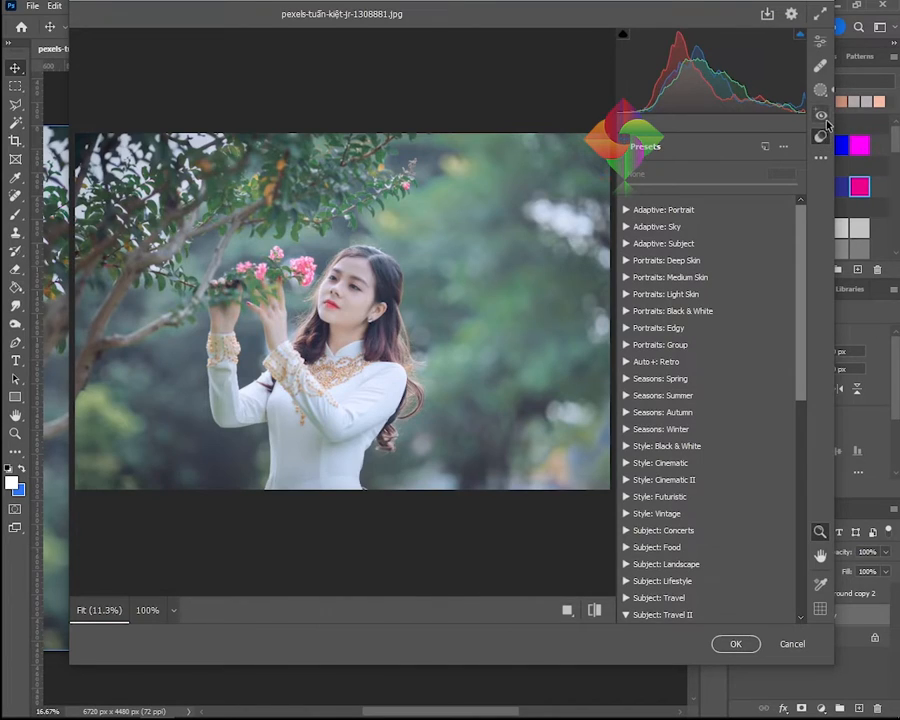
Try a temperature of +25 and a tint of +18 in the masking color settings.
left_click(822, 91)
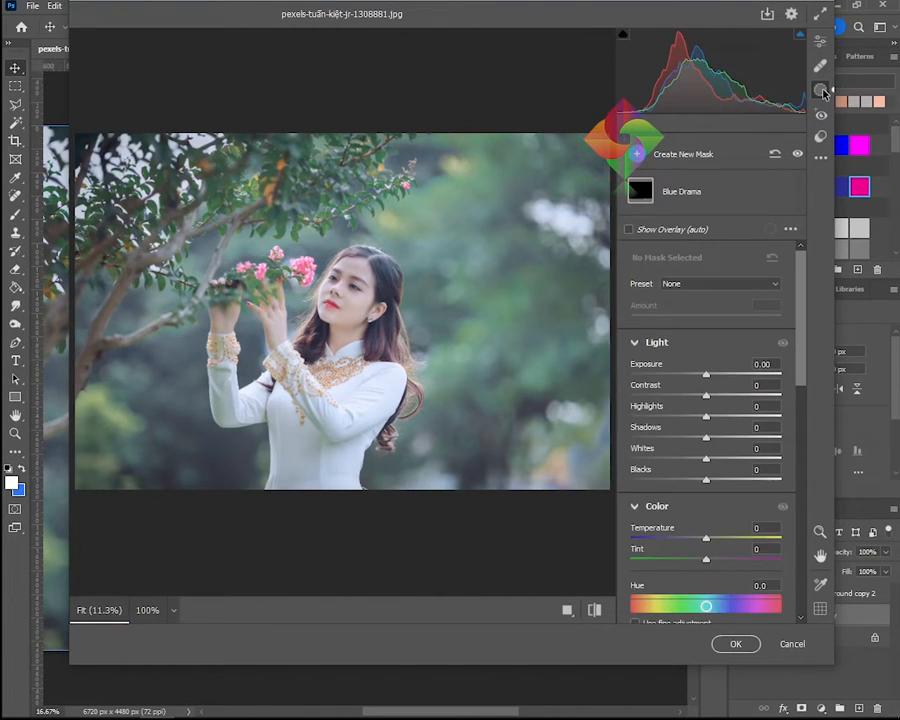
left_click_drag(706, 538, 748, 561)
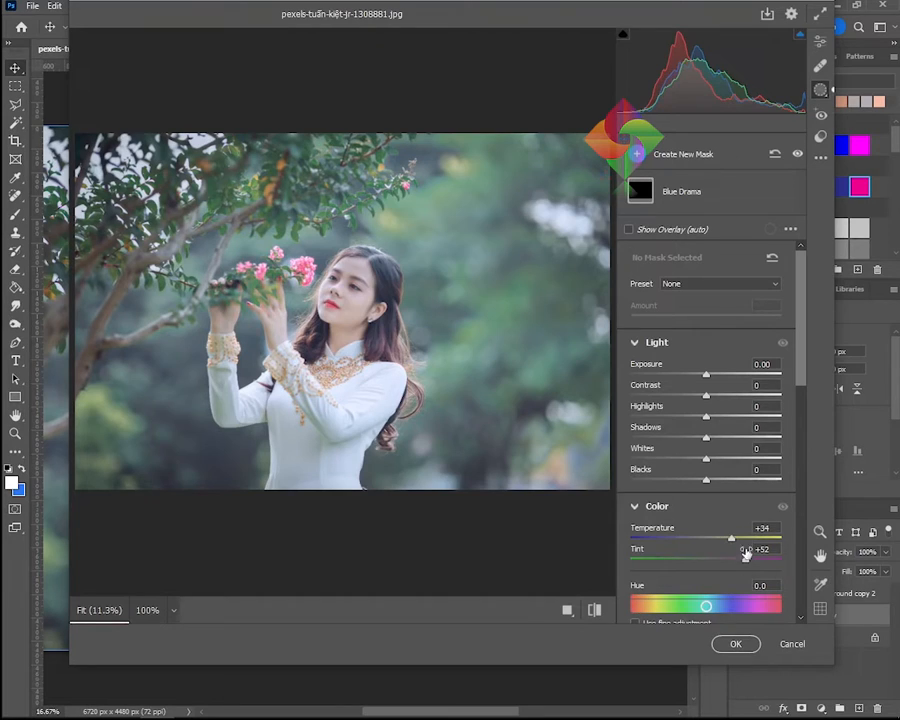
scroll(755, 502, "down", 5)
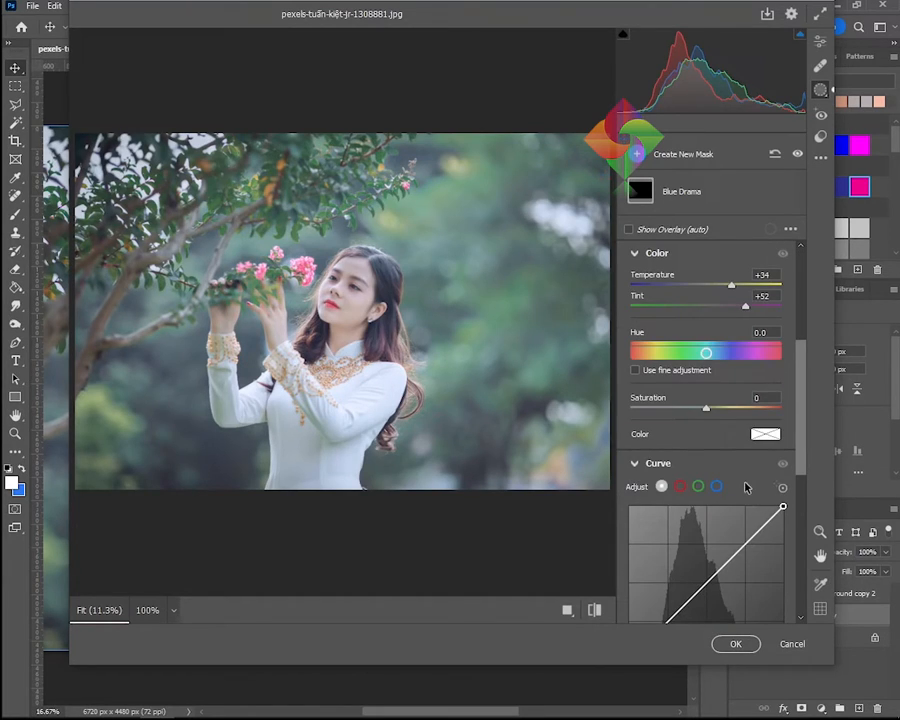
scroll(743, 487, "up", 2)
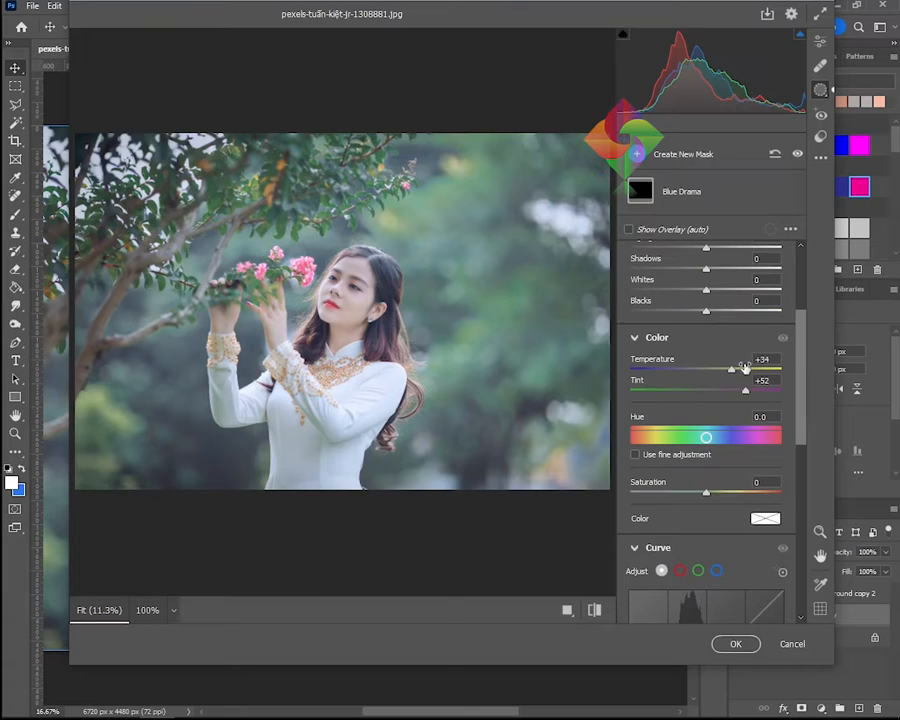
mouse_move(737, 374)
left_mouse_down()
mouse_move(618, 383)
mouse_move(725, 370)
left_mouse_up()
scroll(720, 470, "down", 6)
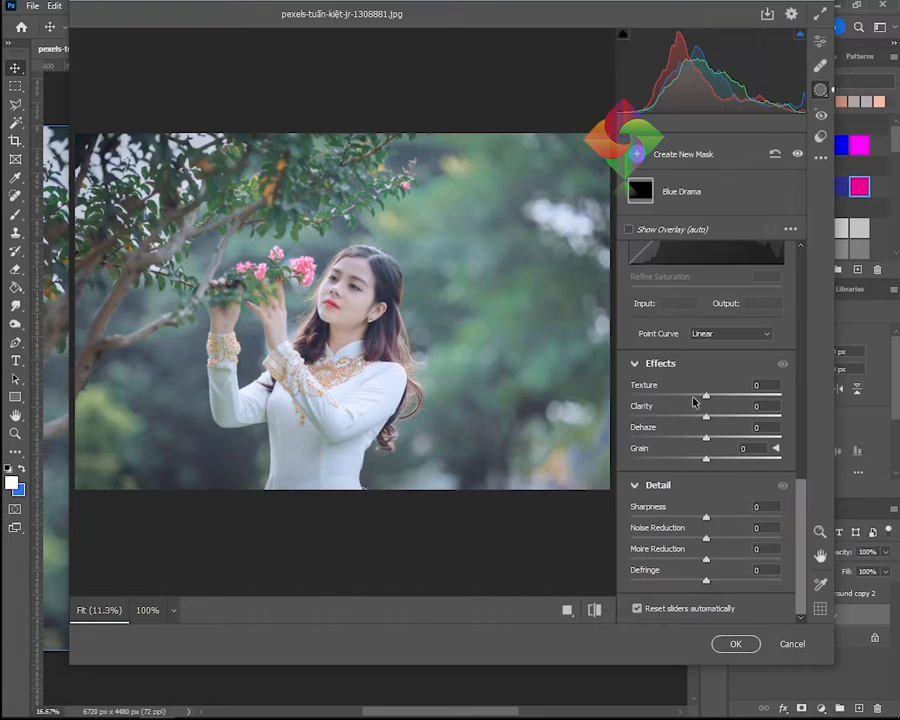
scroll(700, 382, "up", 6)
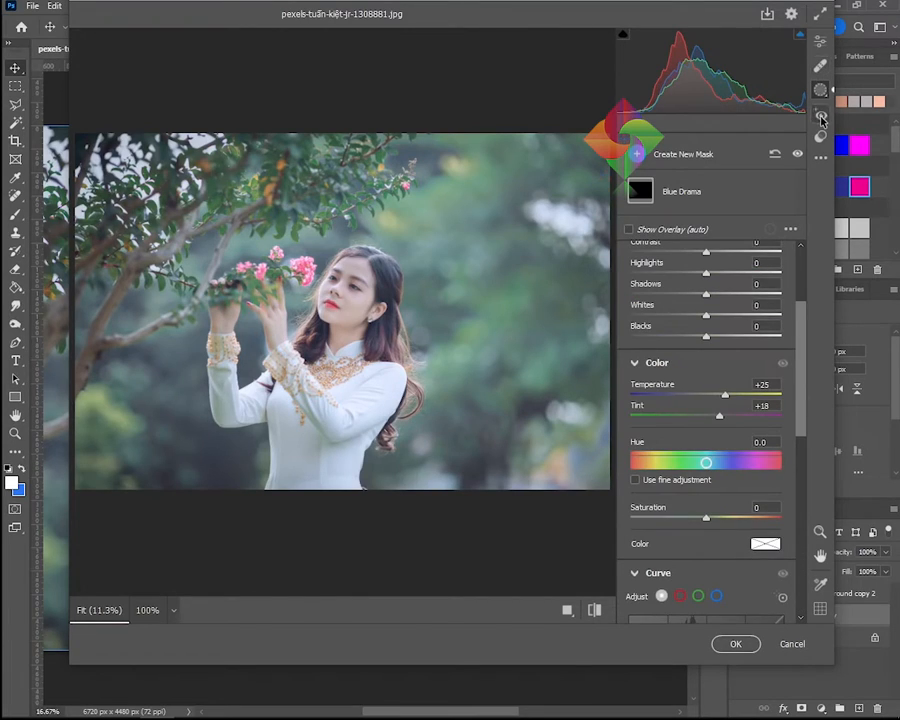
left_click(821, 113)
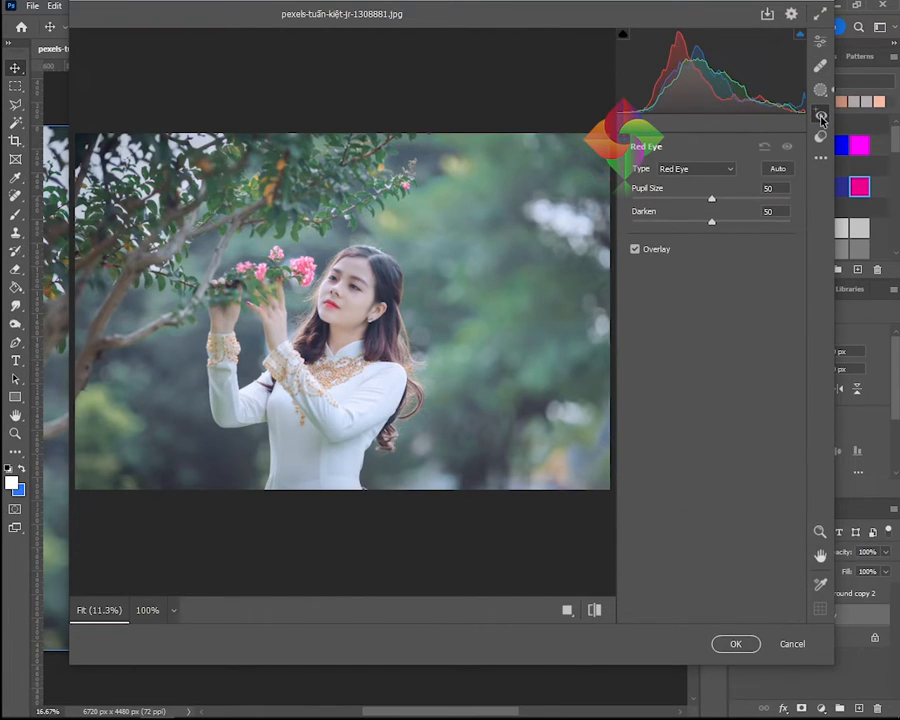
left_click(821, 115)
left_click(821, 66)
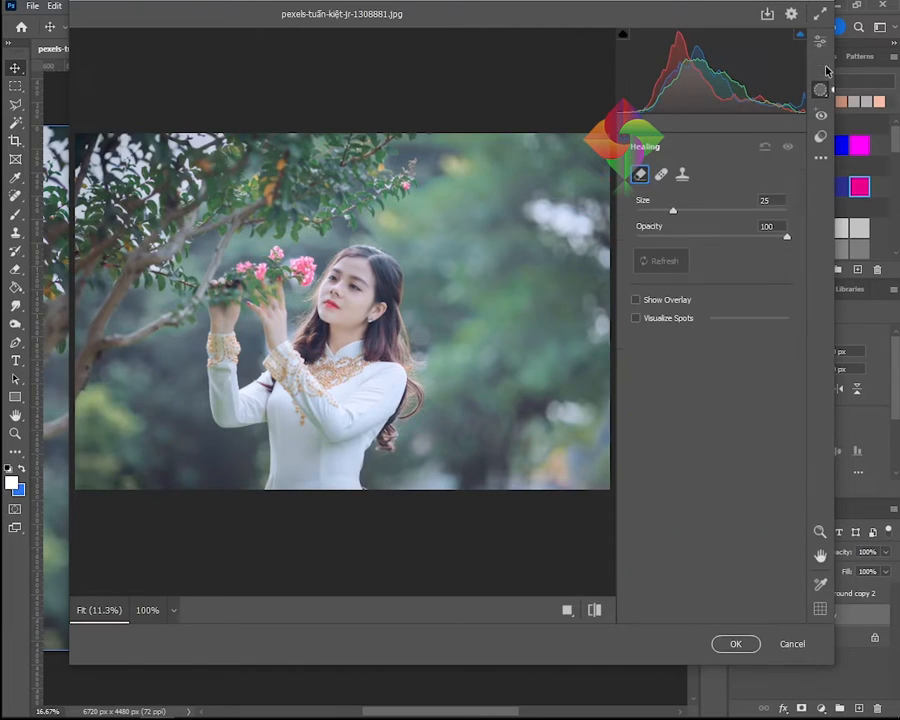
left_click(662, 175)
left_click(640, 175)
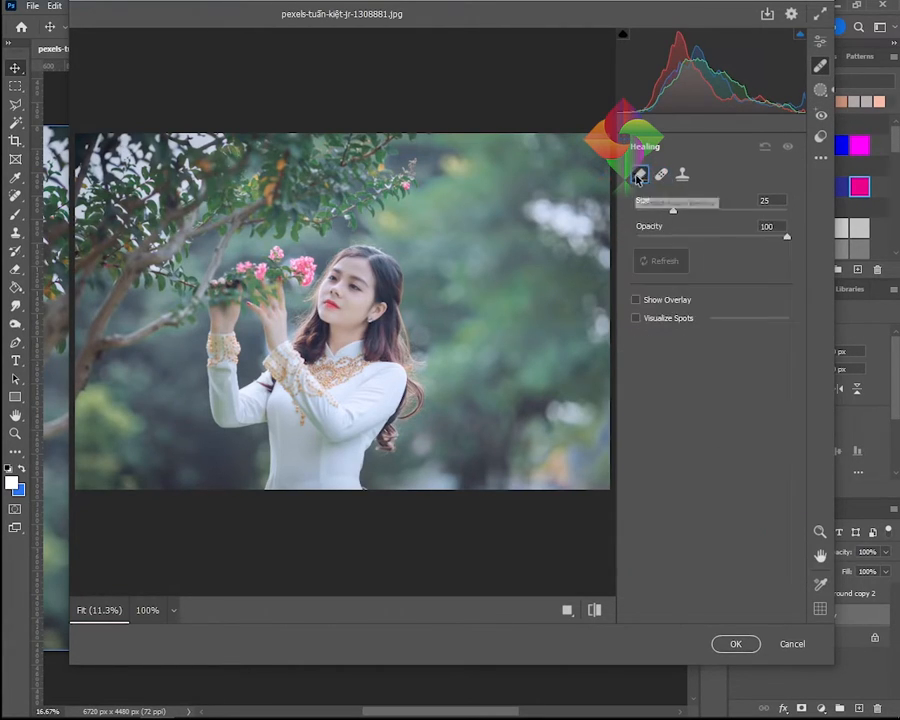
left_click(819, 91)
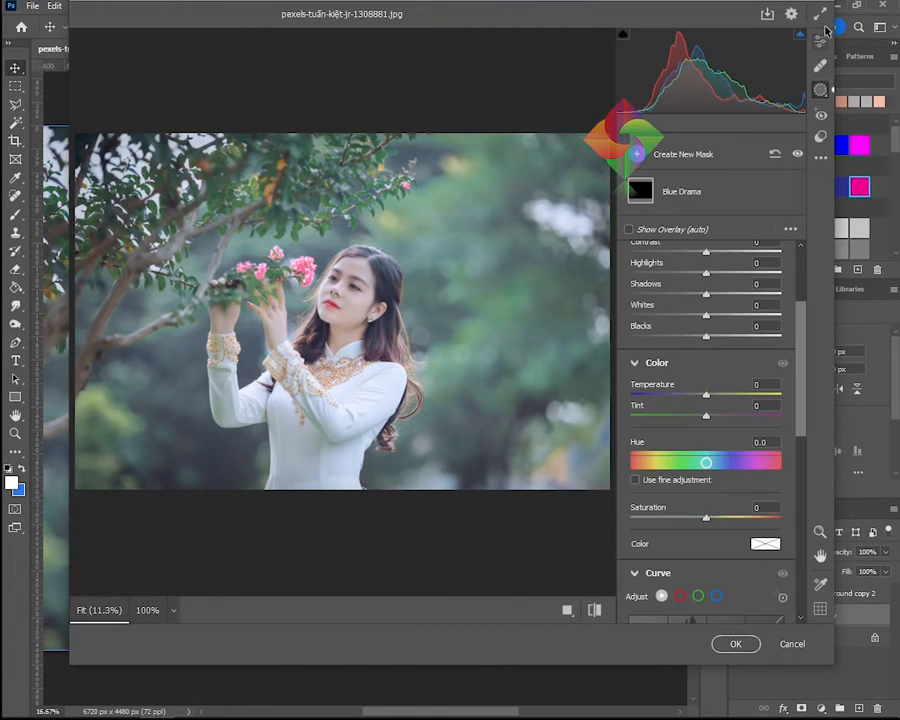
Set the Color Mixer hues of Reds, Oranges and Yellows to +100 and of Greens to -100.
left_click(820, 42)
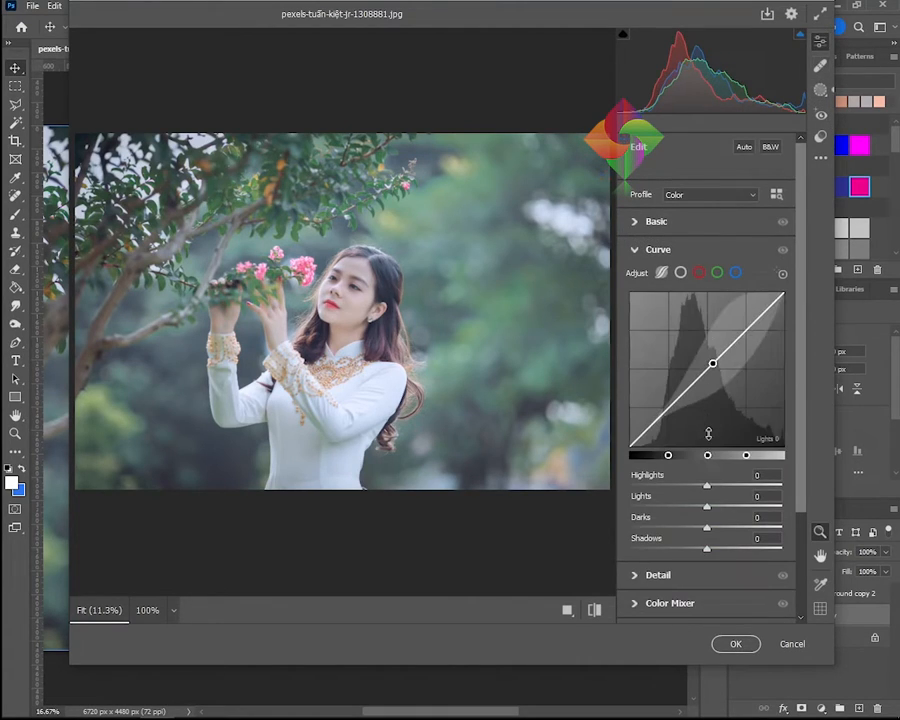
scroll(711, 440, "down", 3)
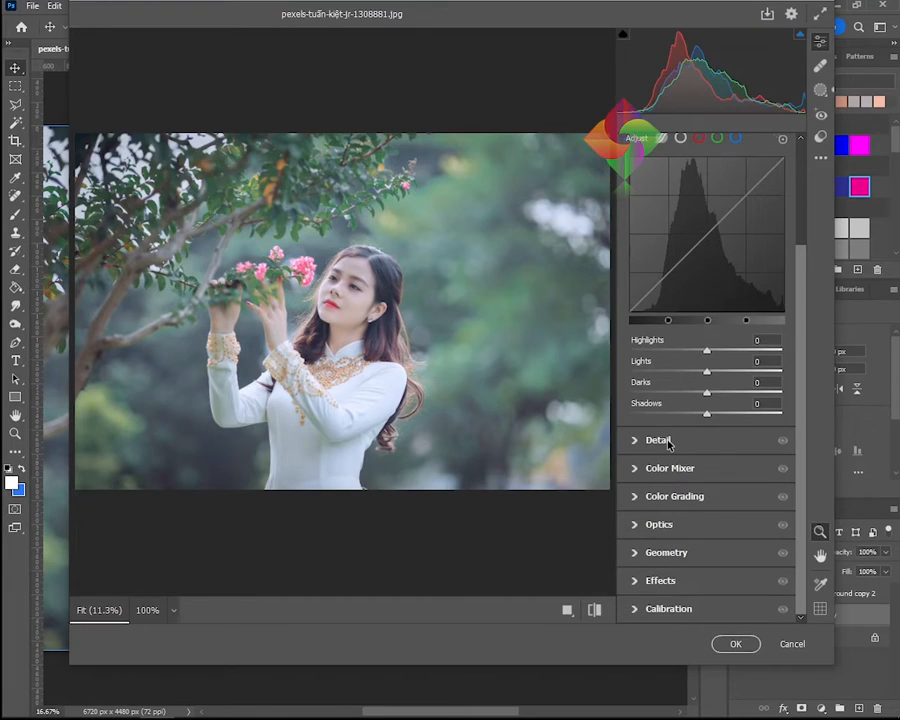
left_click(662, 474)
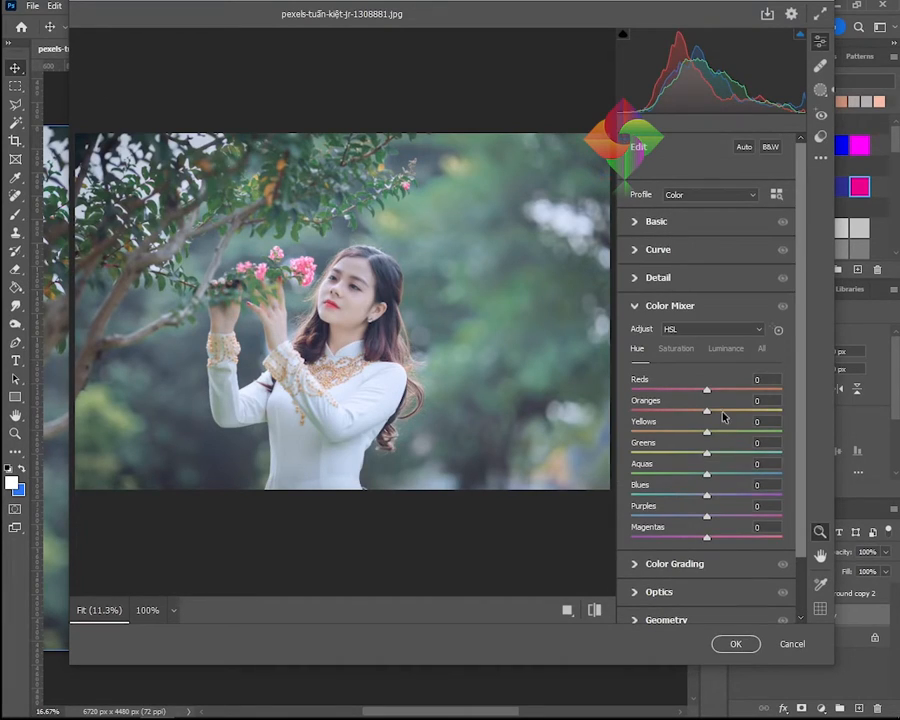
left_click_drag(707, 392, 811, 388)
left_click_drag(709, 411, 782, 413)
left_click_drag(707, 432, 779, 432)
left_click_drag(708, 455, 614, 469)
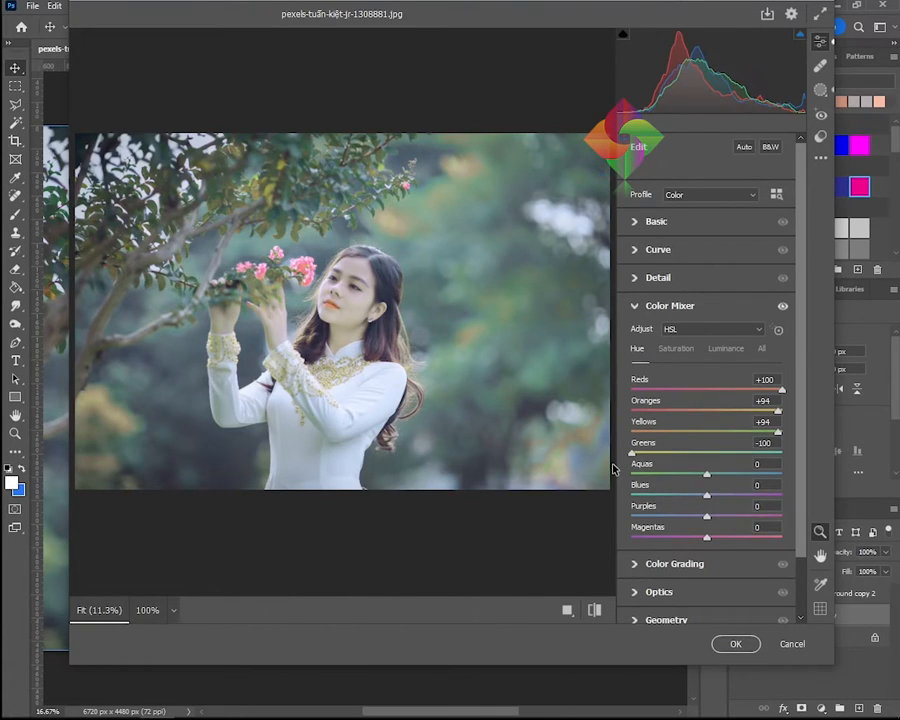
left_click_drag(777, 431, 800, 412)
Set the Color Mixer hues to -51 for Aquas, 0 for Blues, +100 for Purples and -8 for Magentas.
left_click_drag(707, 474, 721, 515)
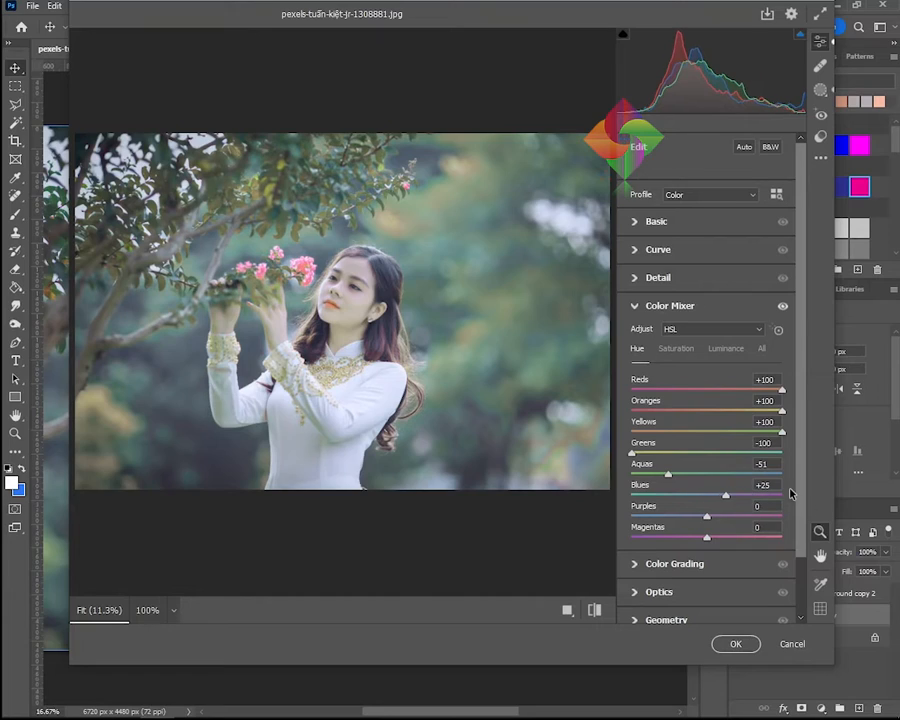
left_click(722, 494)
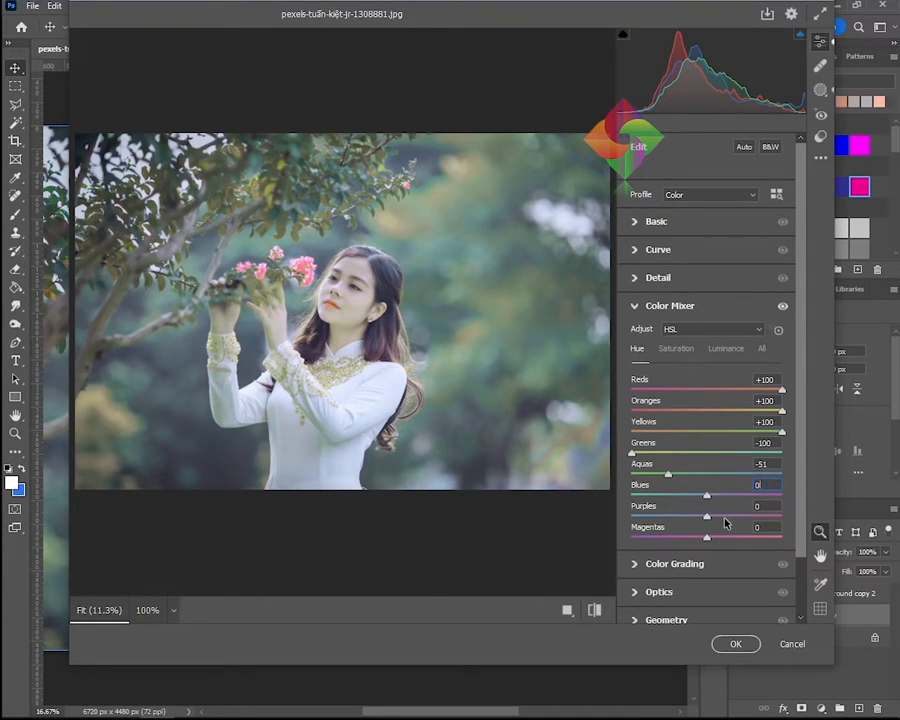
left_click_drag(709, 495, 789, 517)
double_click(706, 495)
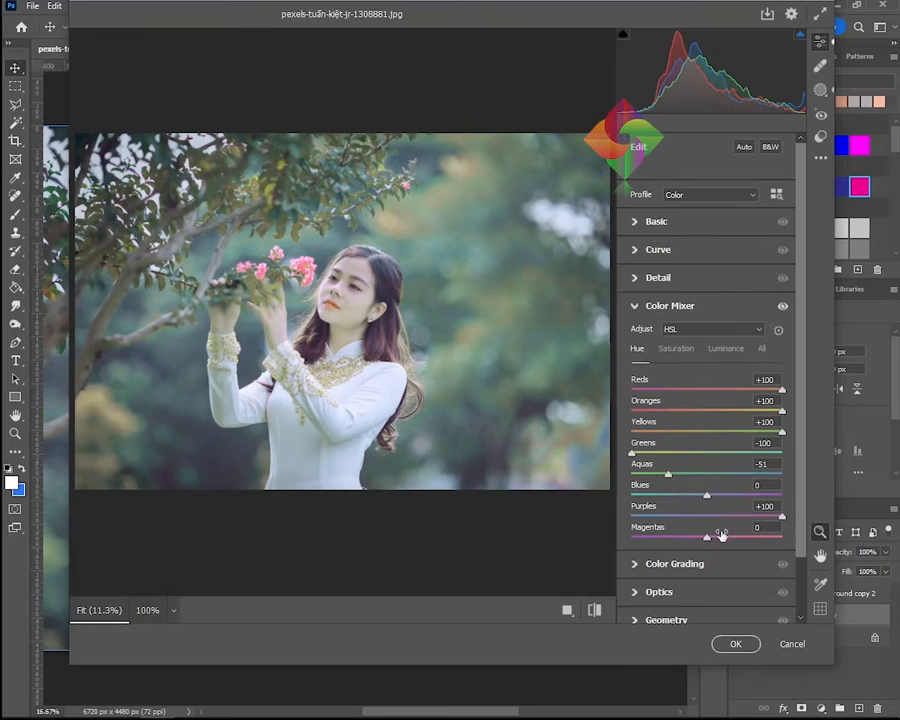
mouse_move(707, 537)
left_mouse_down()
mouse_move(781, 541)
mouse_move(700, 537)
left_mouse_up()
scroll(713, 518, "down", 1)
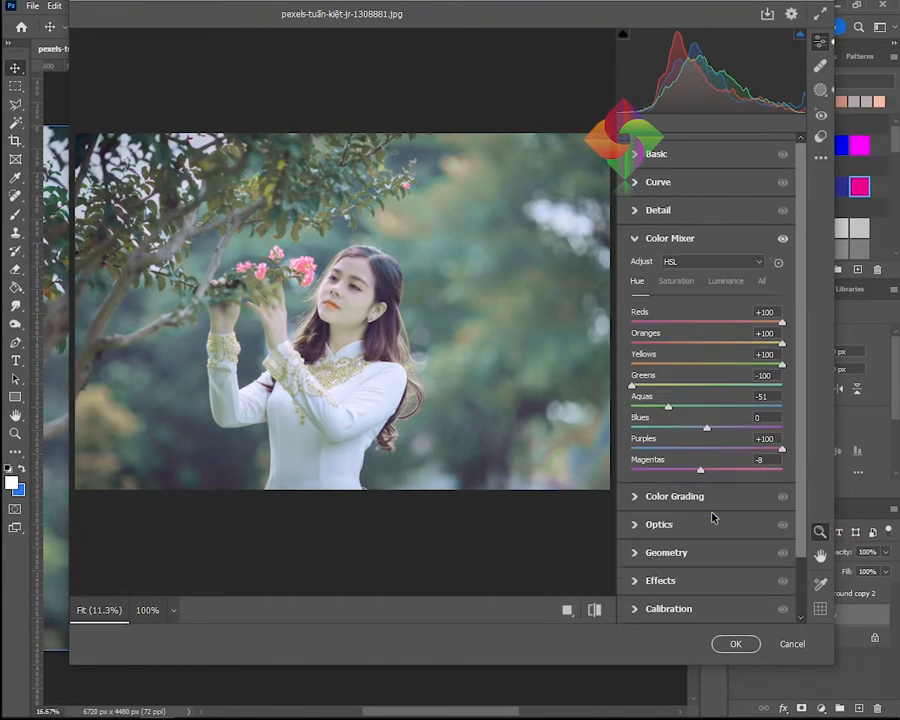
Lower the midtones luminance to -26 in the Color Grading settings.
left_click(684, 495)
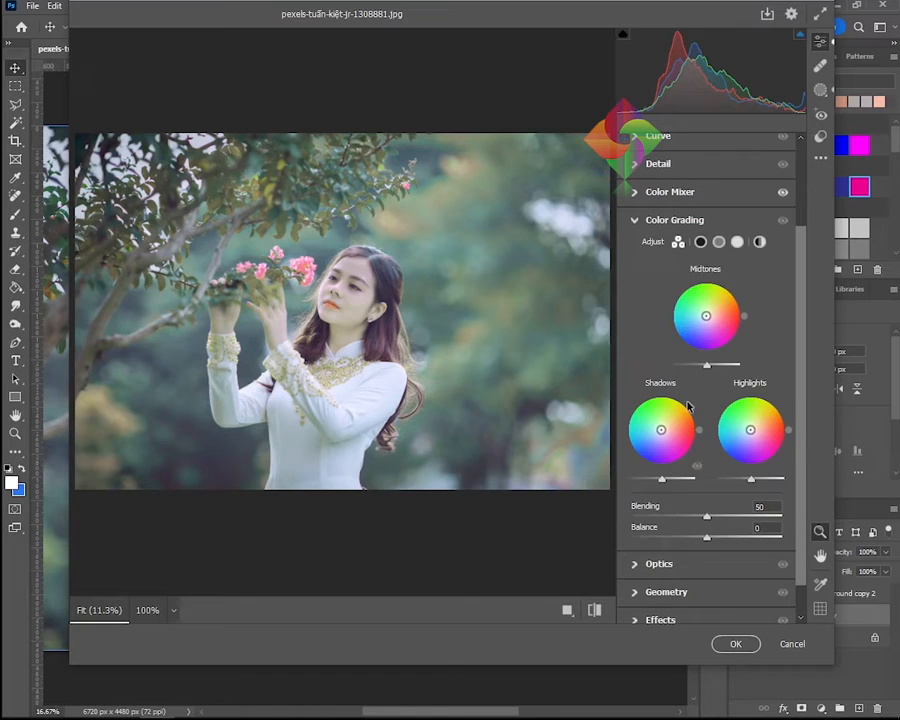
mouse_move(706, 365)
left_mouse_down()
mouse_move(733, 366)
mouse_move(682, 370)
mouse_move(697, 370)
left_mouse_up()
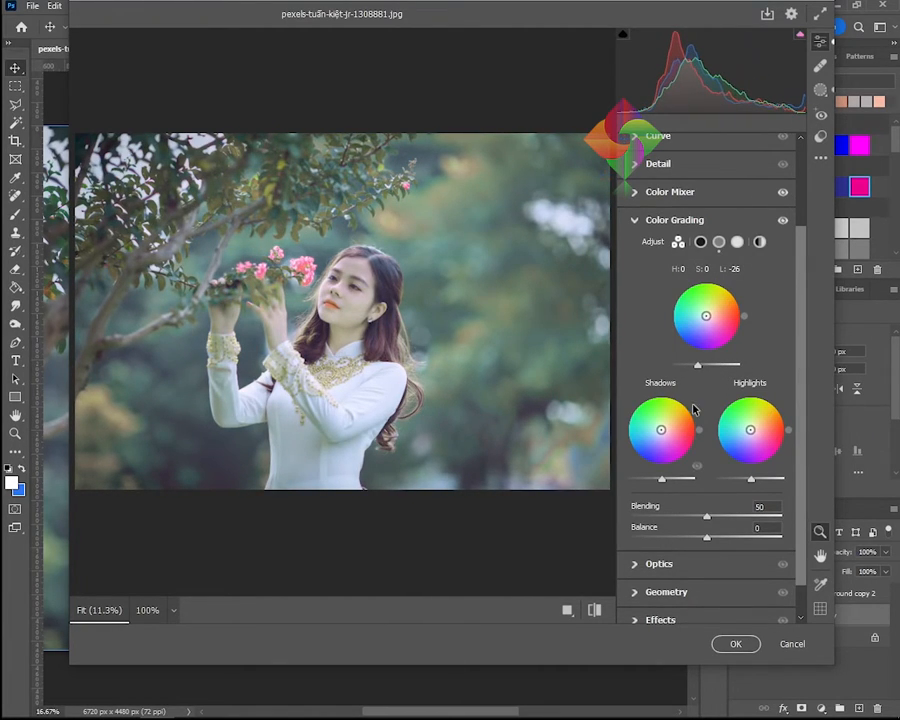
left_click(676, 228)
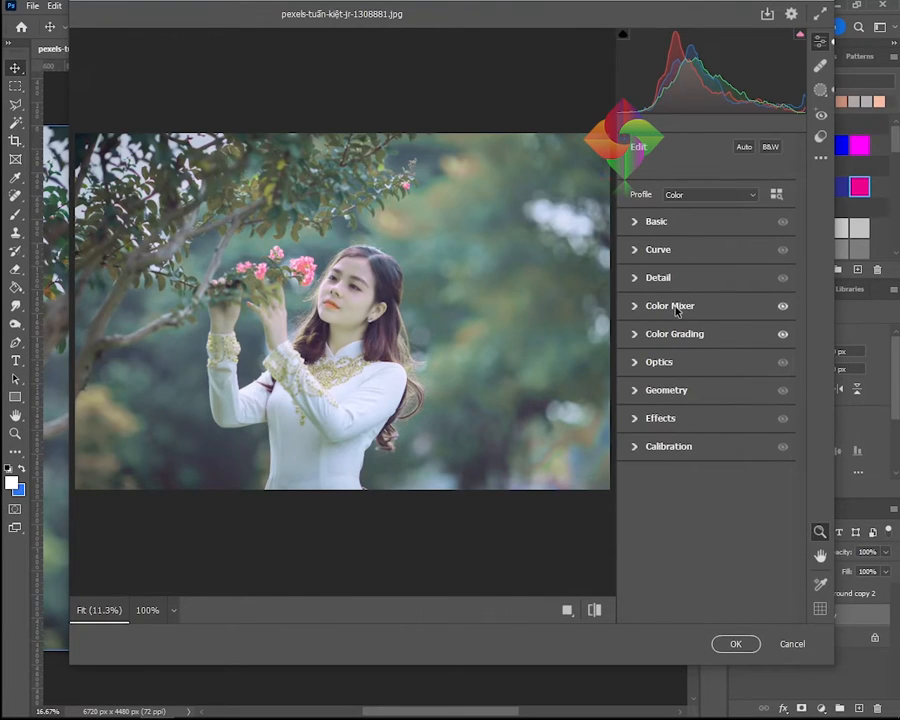
left_click(677, 311)
left_click(674, 308)
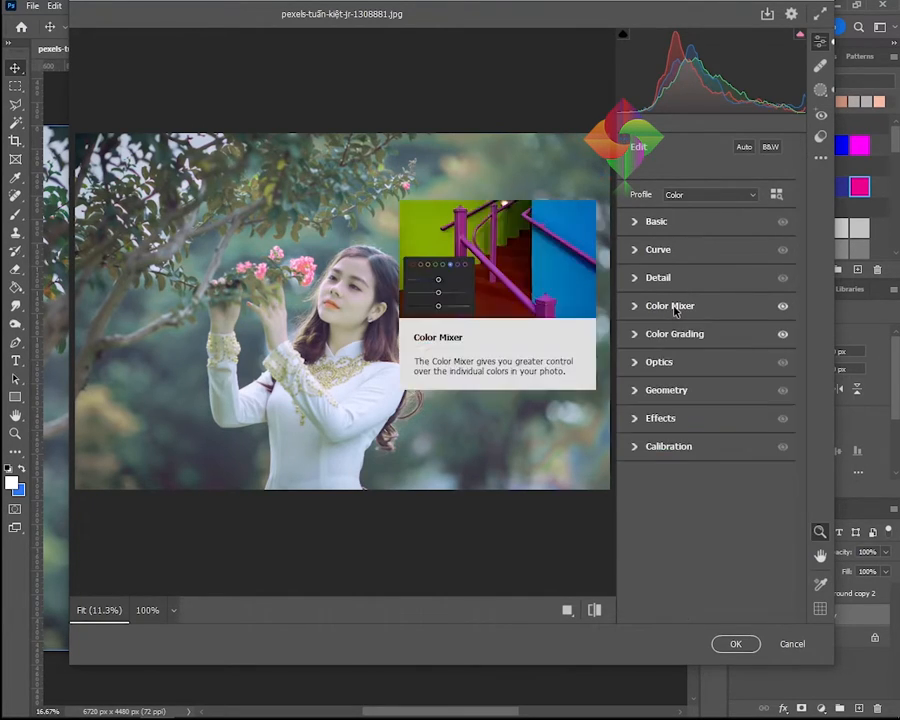
left_click(661, 333)
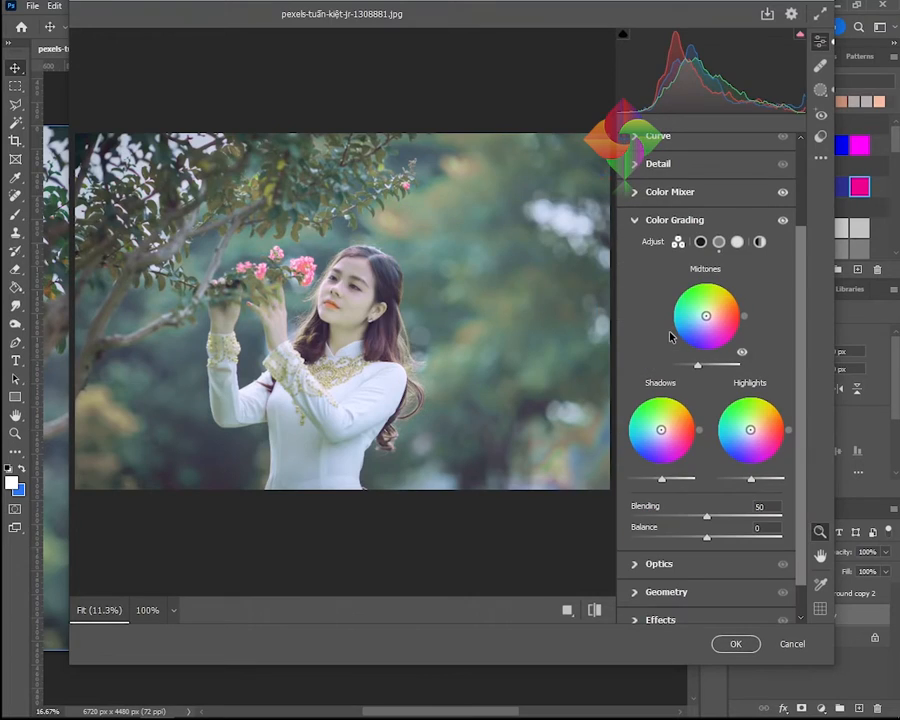
left_click(653, 220)
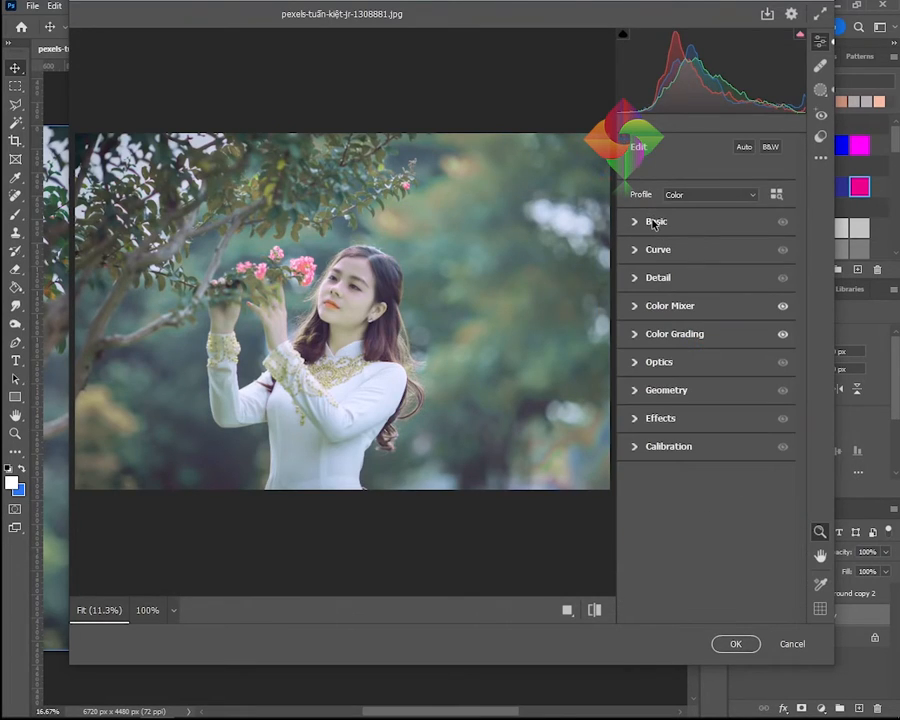
left_click(660, 364)
left_click(660, 365)
left_click(668, 420)
Set the Calibration Red Primary hue to -100 and its saturation to +100.
left_click(680, 460)
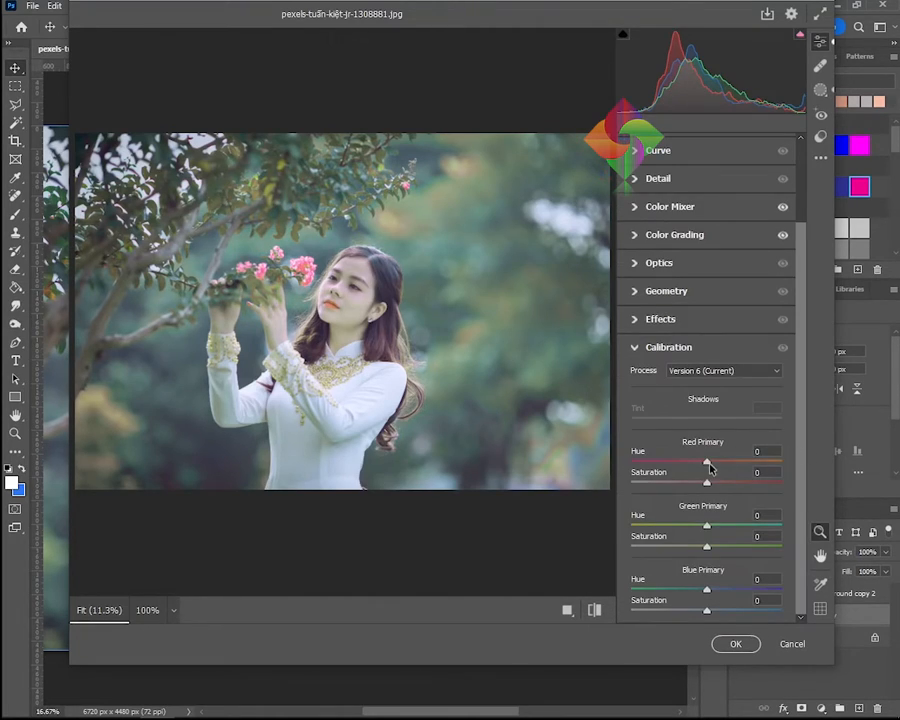
left_click_drag(709, 464, 618, 492)
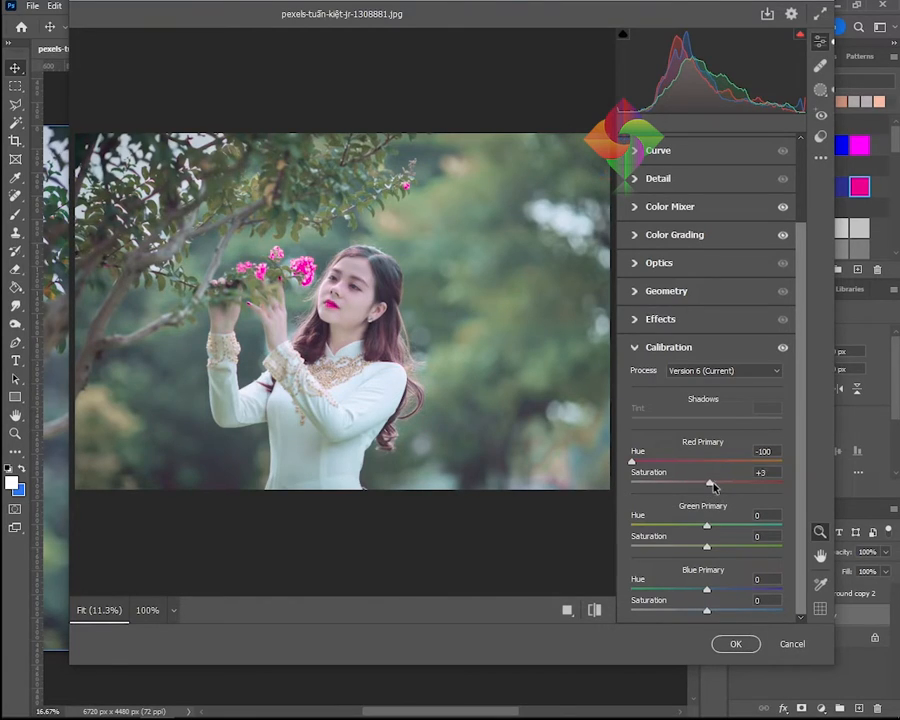
left_click_drag(709, 484, 781, 481)
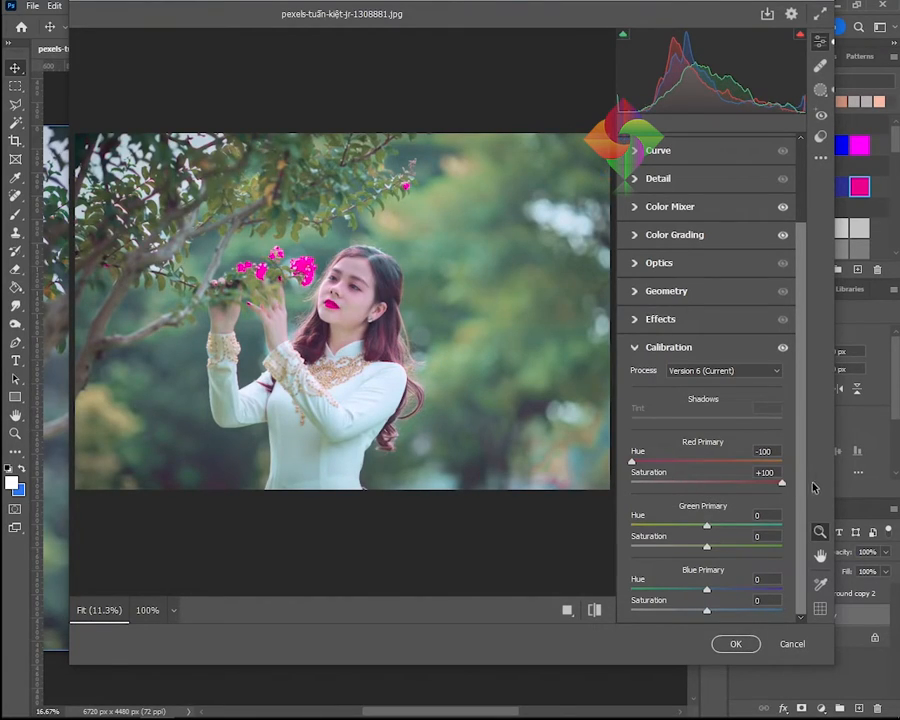
Set the Calibration Green Primary to hue -42 and saturation +71, and the Blue Primary to hue +8 and saturation +58.
left_click_drag(707, 526, 677, 543)
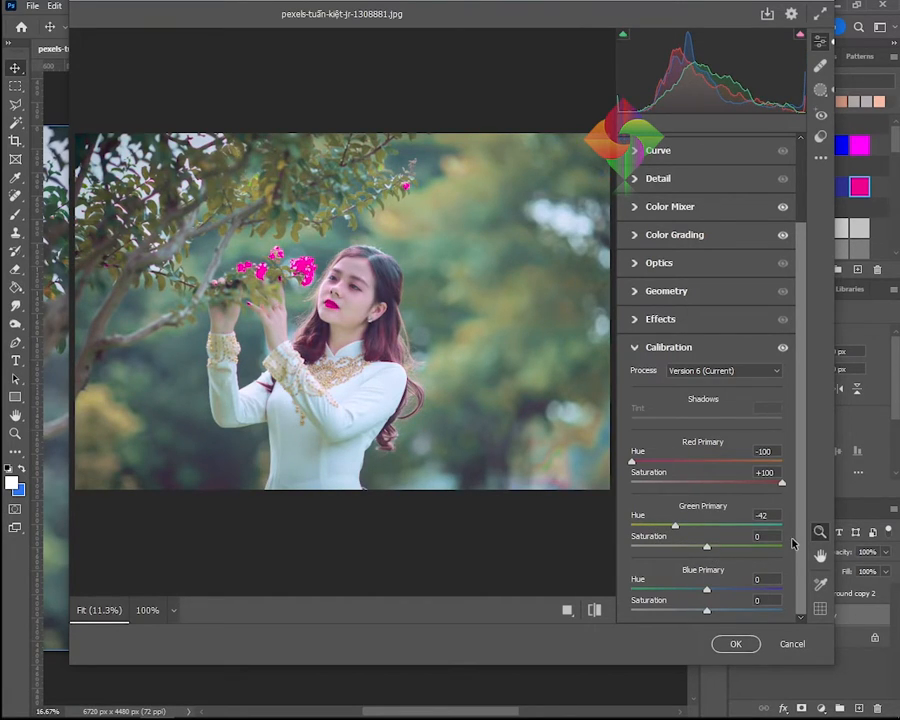
left_click_drag(709, 548, 817, 553)
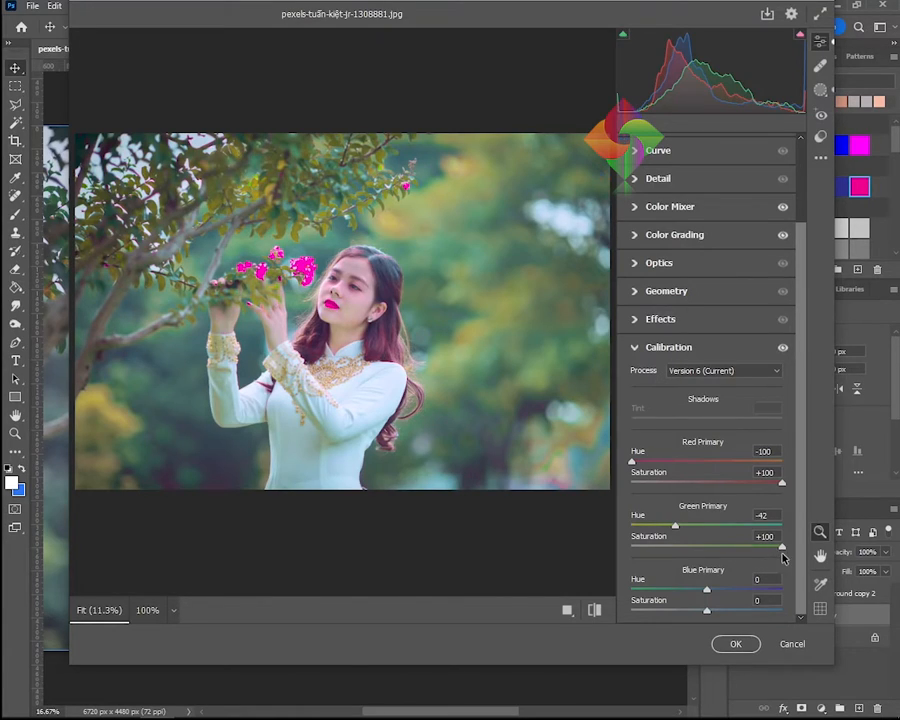
left_click_drag(783, 549, 764, 555)
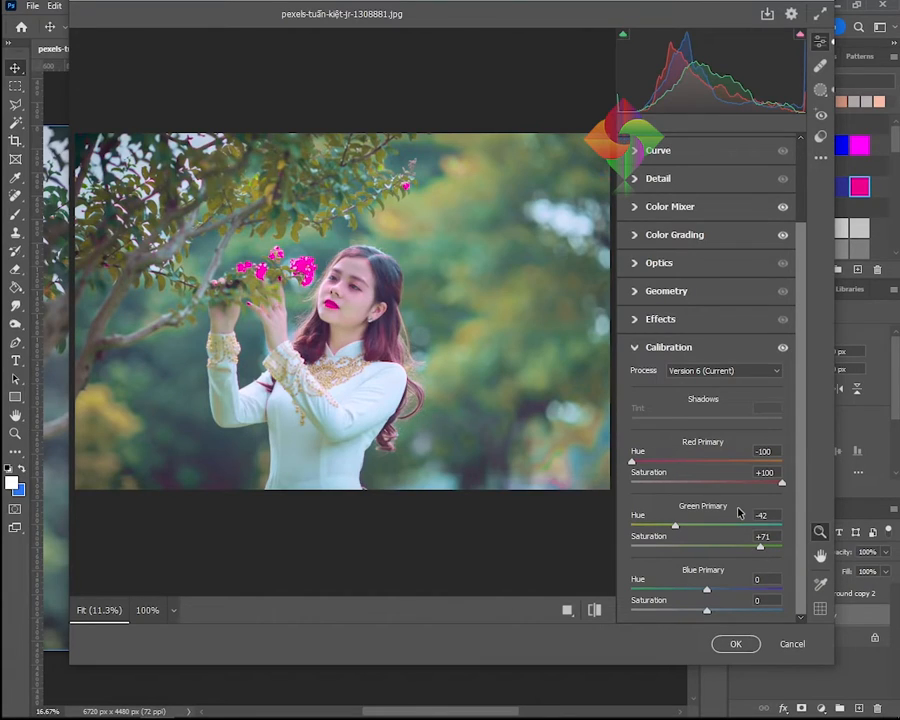
left_click_drag(707, 592, 753, 620)
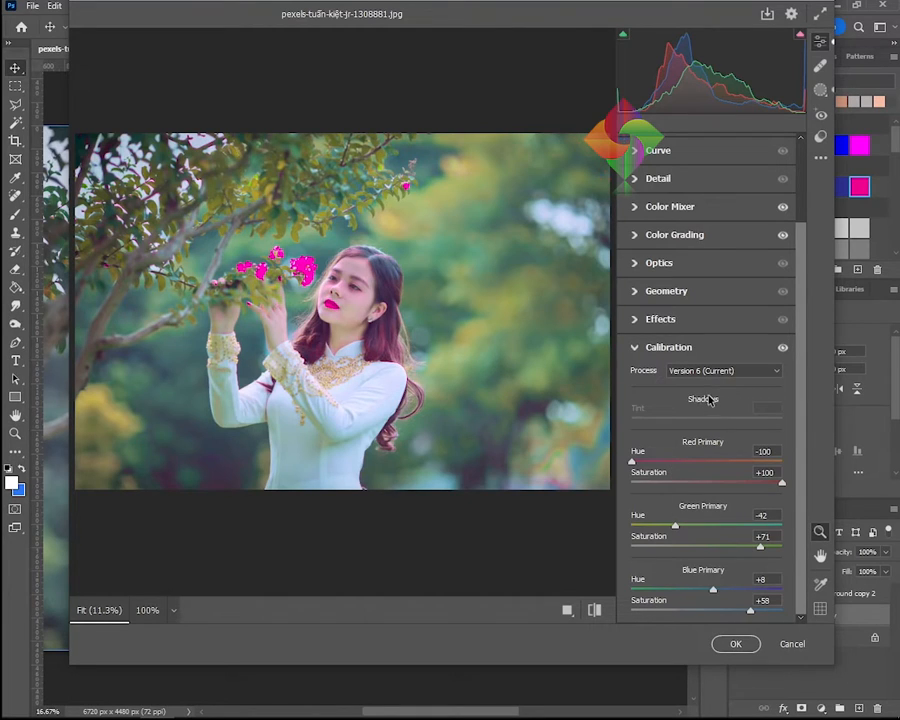
Examine the woman's face and the flowers up close in the filter preview.
left_click(412, 338)
left_click_drag(218, 349, 546, 440)
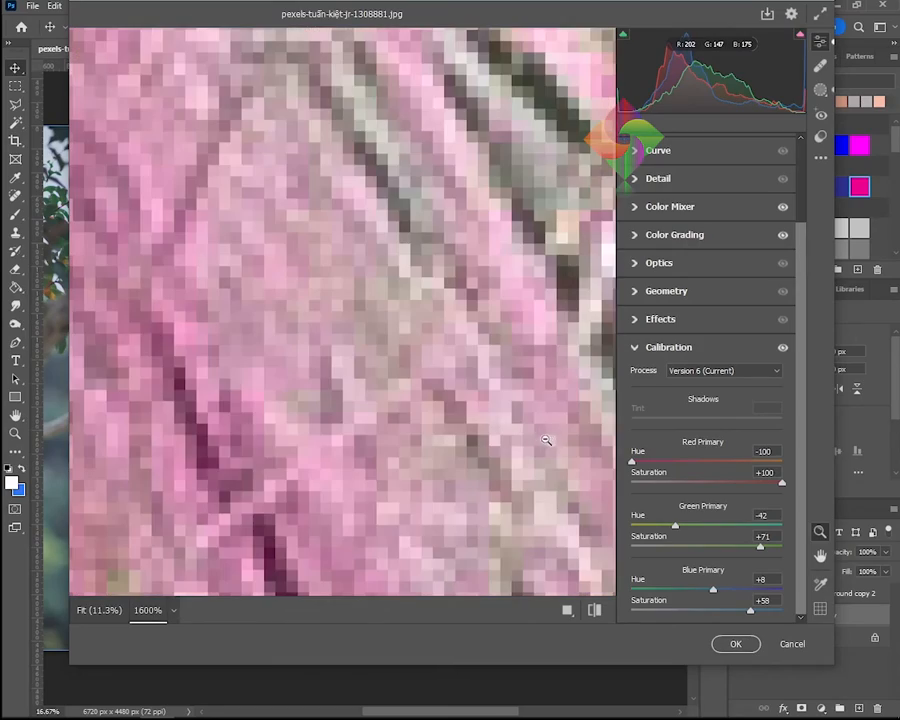
left_click(400, 399)
left_click(401, 388)
left_click(412, 382)
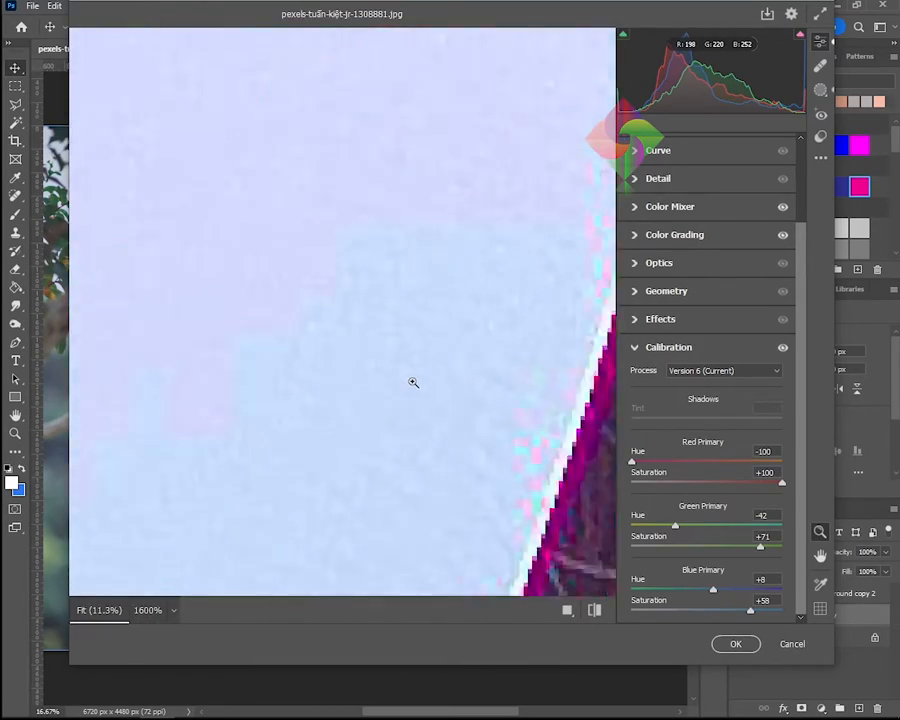
key("h")
left_click_drag(322, 321, 383, 387)
key("z")
left_click(383, 385)
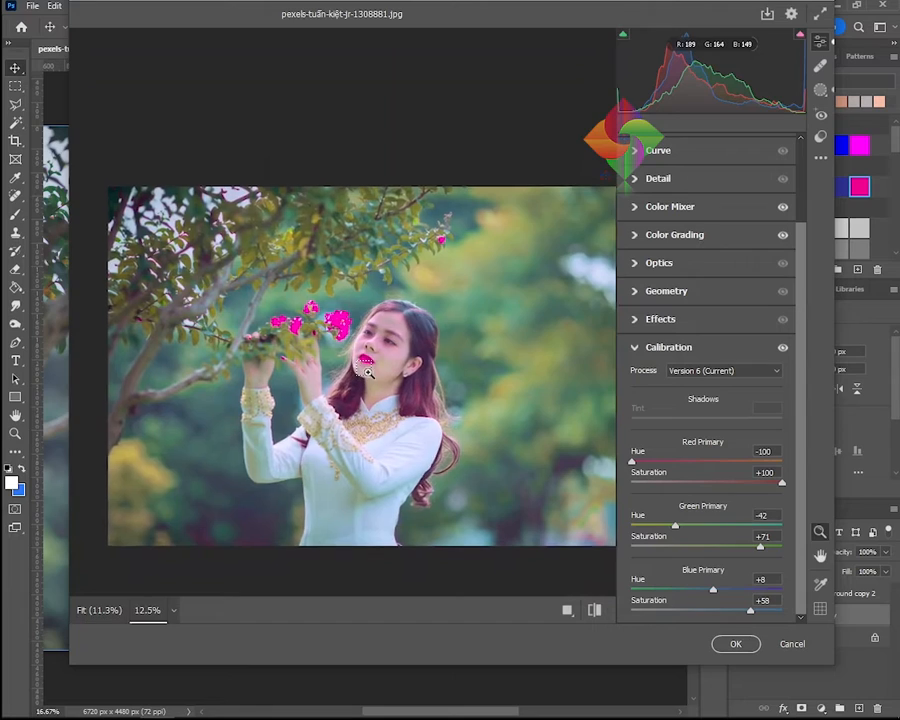
left_click(380, 372)
key("space")
left_click_drag(404, 252, 419, 299)
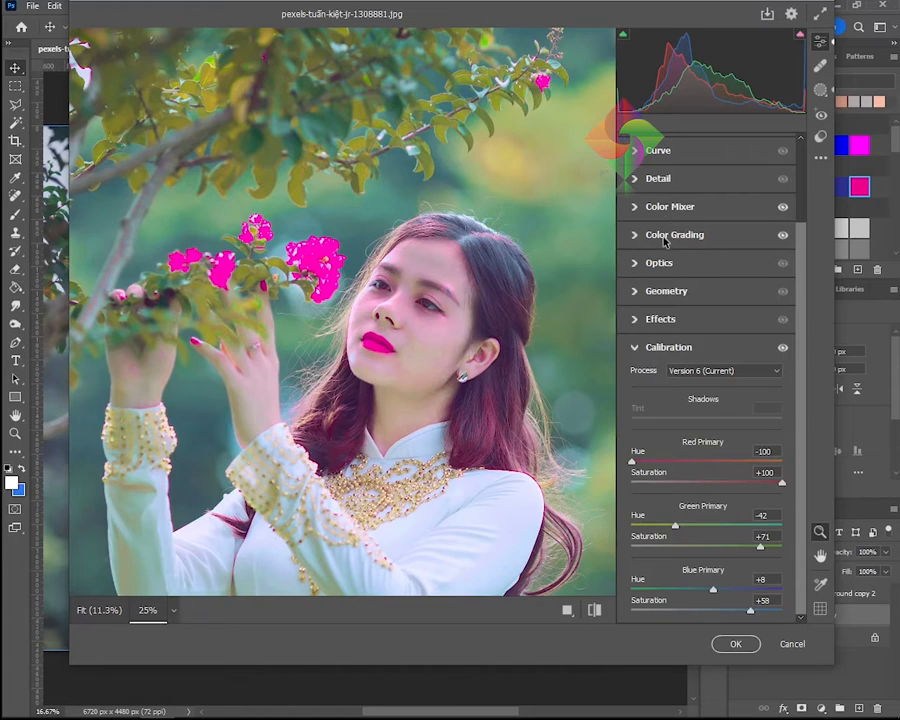
Set the Detail Sharpening to 118, raise Noise Reduction and Color Noise Reduction, and apply the filter to the Background copy layer.
scroll(706, 256, "up", 2)
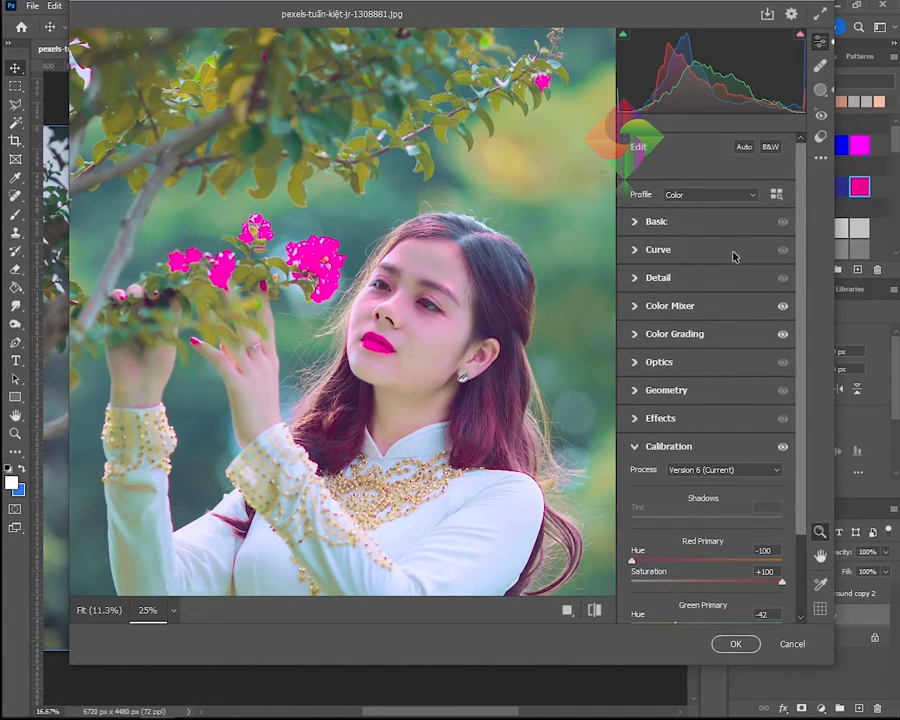
left_click(670, 279)
left_click_drag(634, 311, 751, 313)
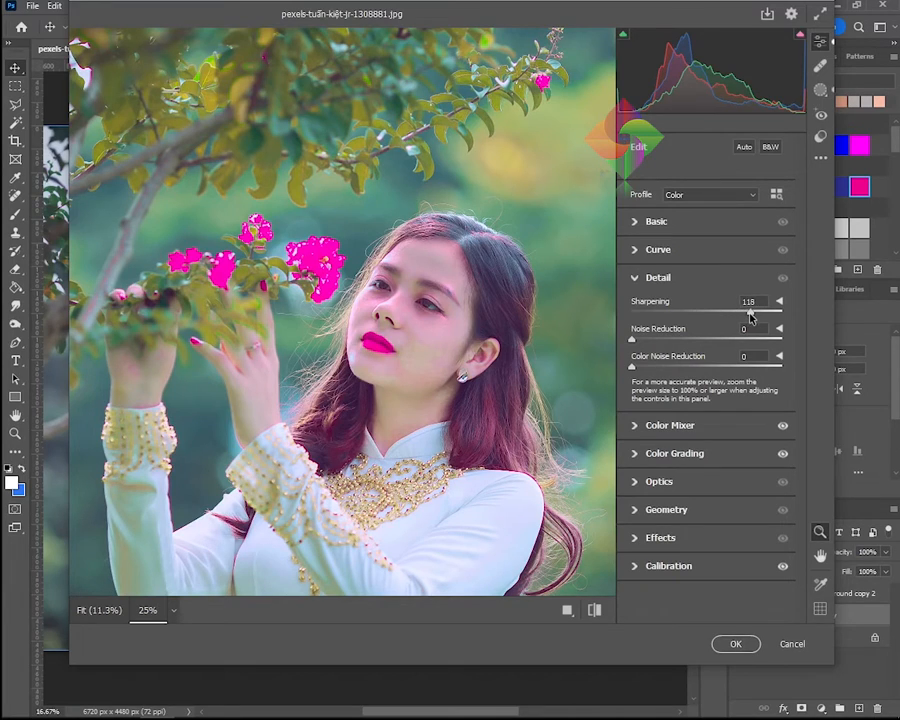
left_click_drag(633, 341, 705, 343)
left_click_drag(705, 343, 717, 343)
left_click_drag(634, 369, 666, 369)
left_click(735, 644)
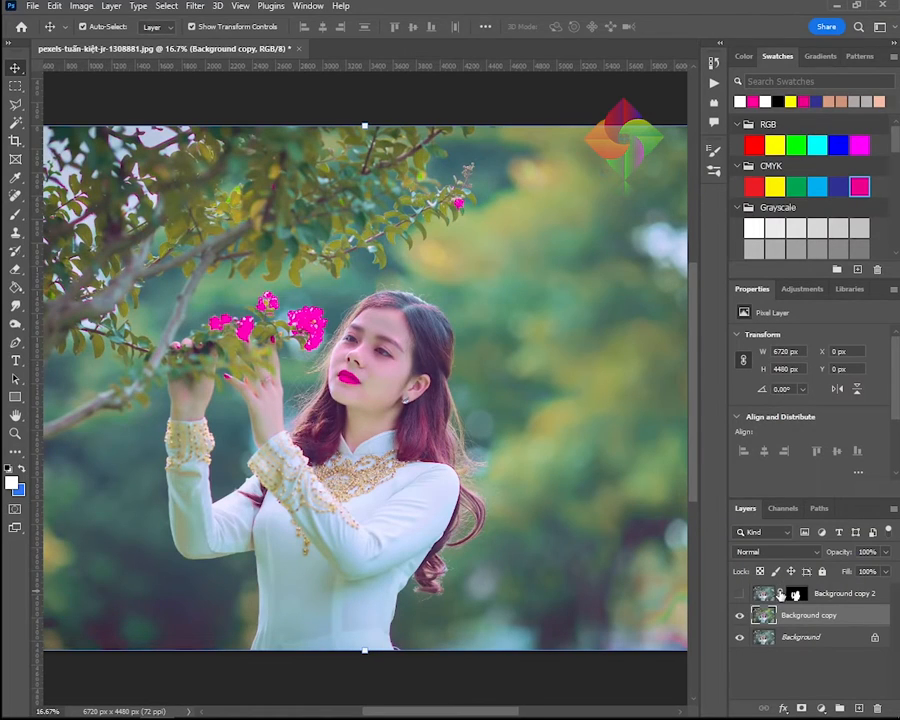
Show the masked Background copy 2 layer, switching its visibility to compare the woman's original colors with the filtered ones.
left_click(740, 594)
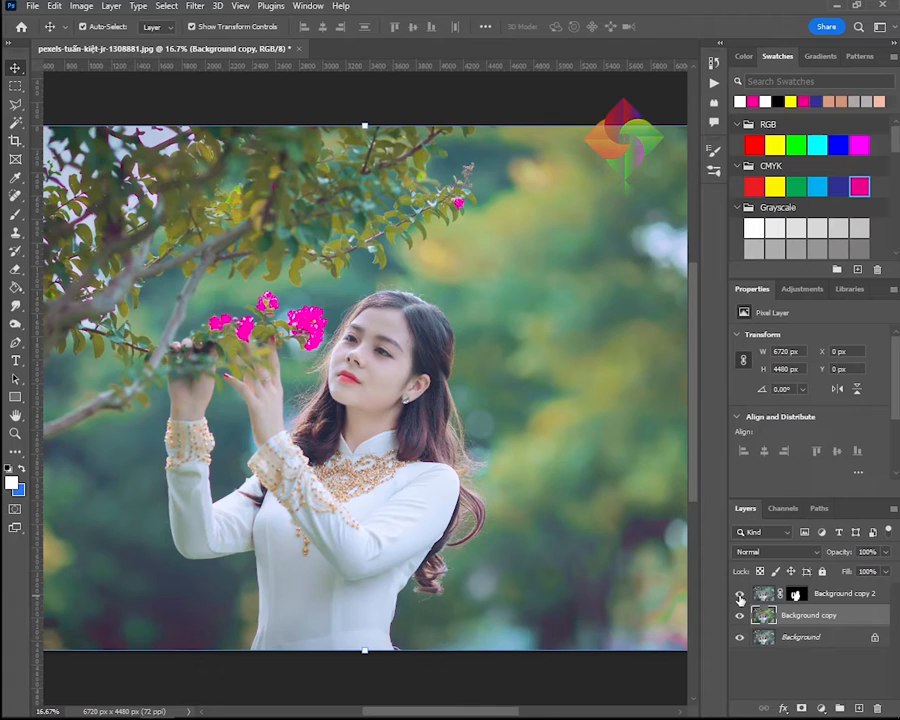
left_click(740, 596)
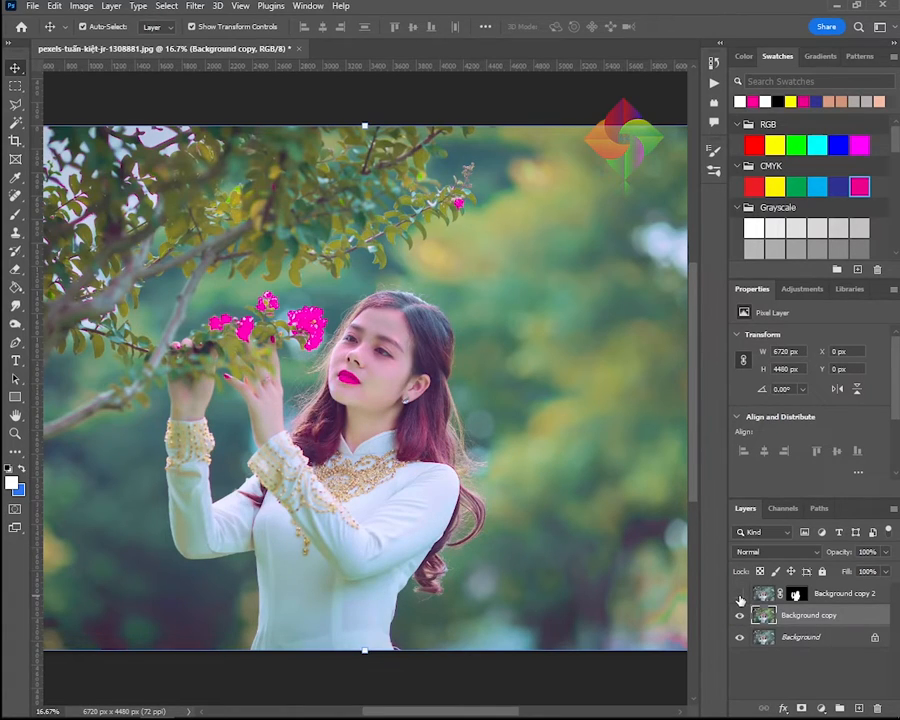
left_click(740, 597)
left_click(740, 597)
left_click(740, 597)
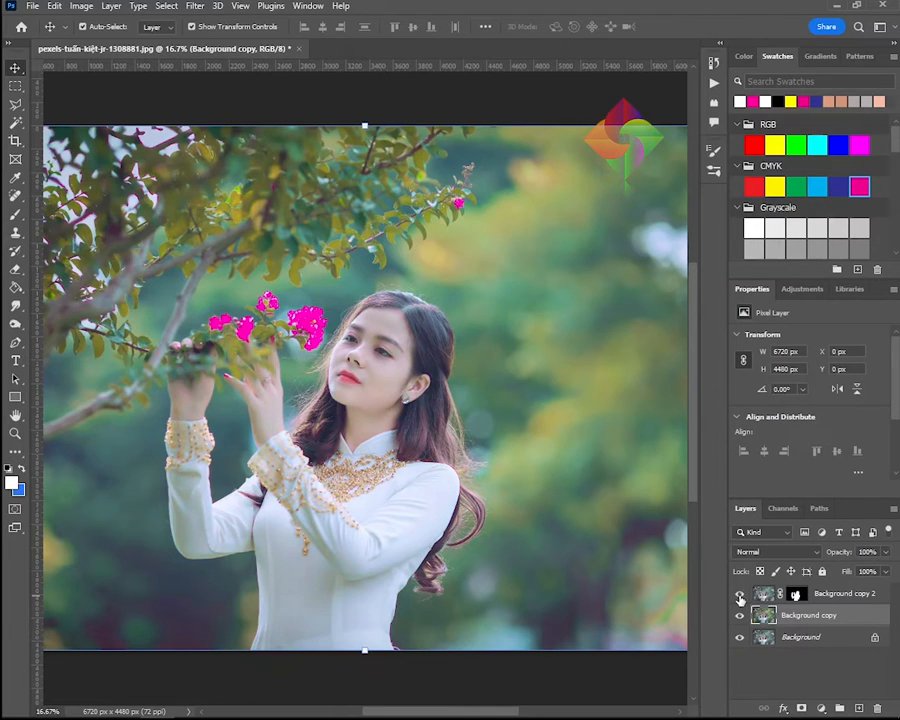
left_click(740, 597)
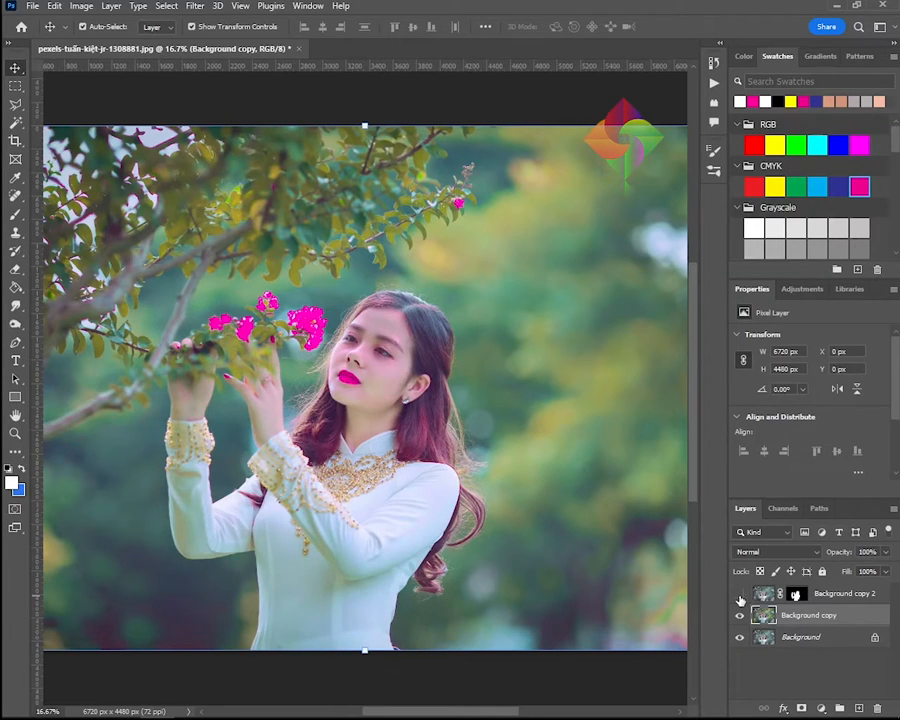
left_click(740, 597)
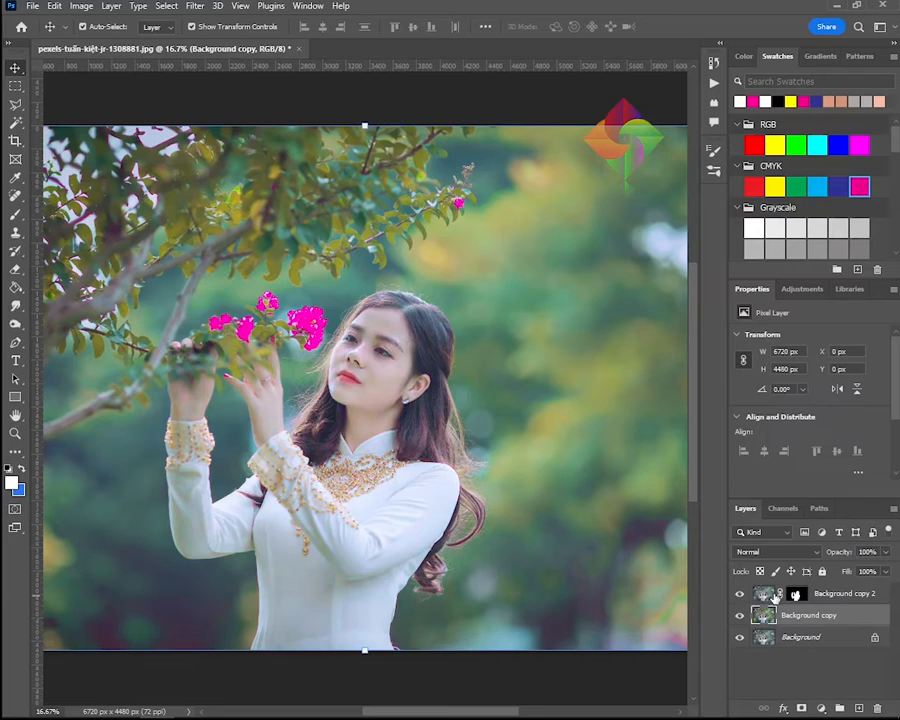
Select the Background copy 2 layer image and compare the woman's face up close with the upper two layers hidden and shown.
left_click(764, 595)
key("ctrl+plus")
key("ctrl+plus")
key("ctrl+plus")
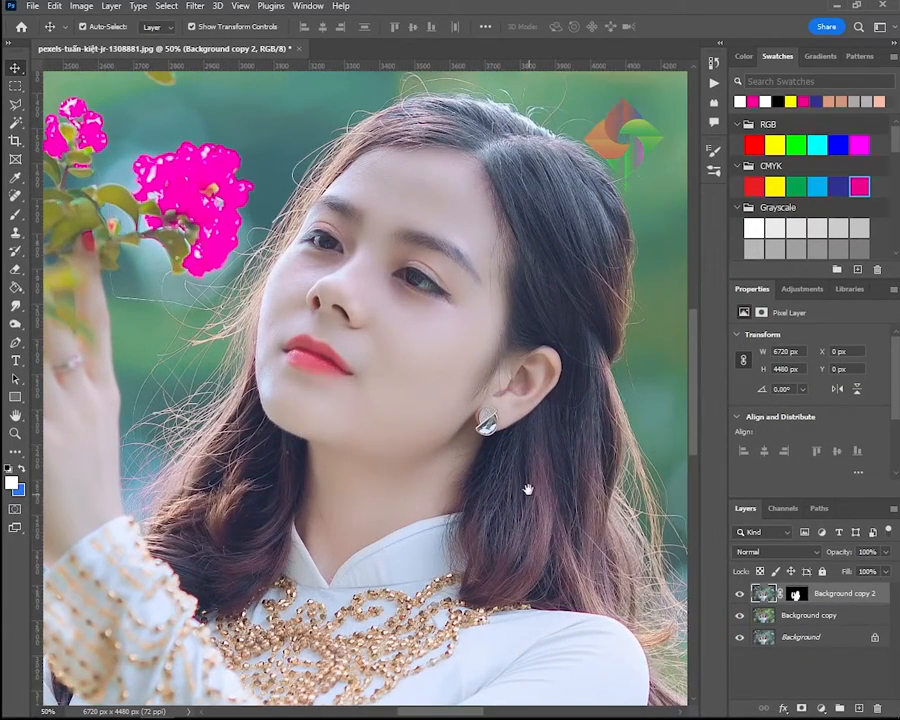
left_click_drag(528, 489, 633, 526)
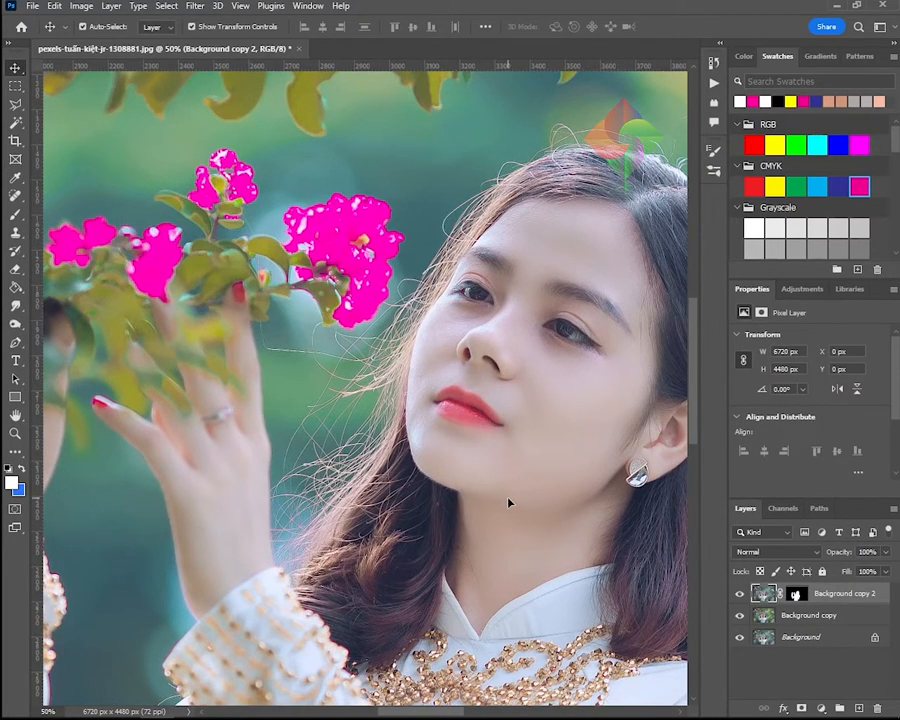
left_click(740, 594)
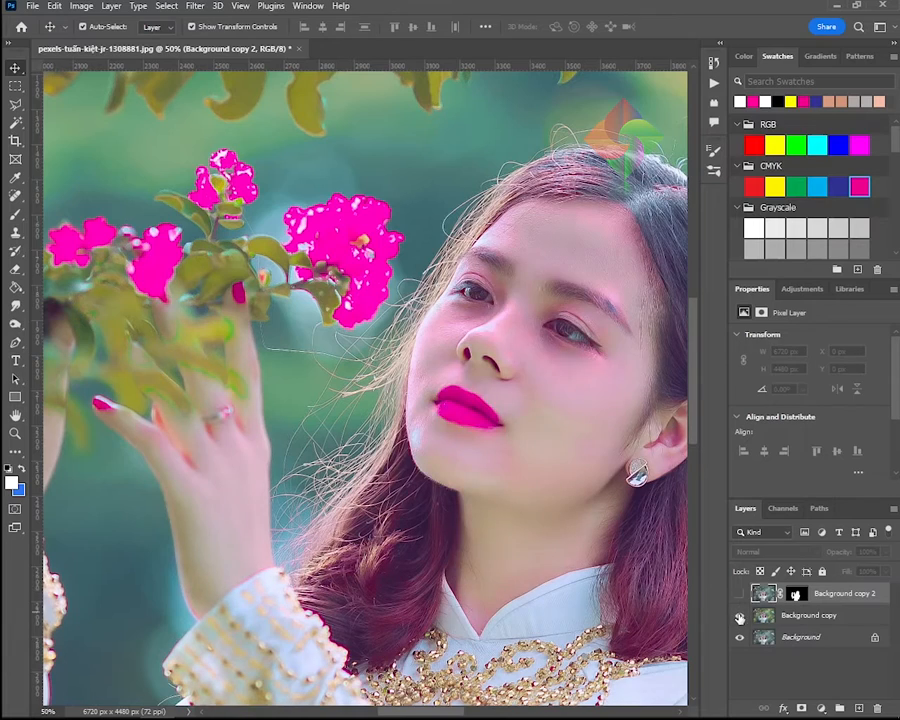
left_click(740, 616)
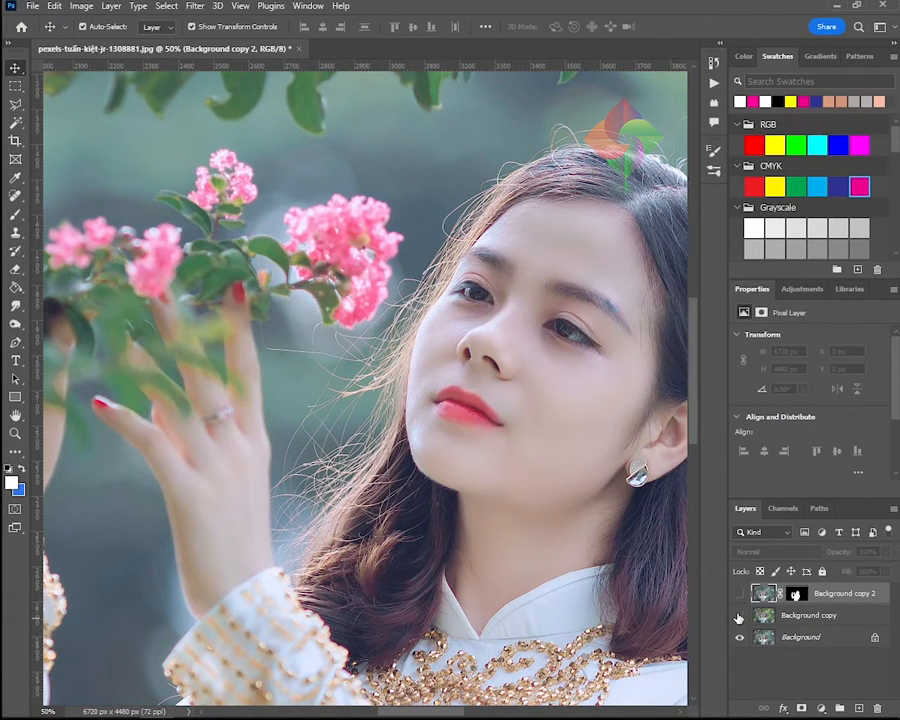
left_click_drag(740, 618, 741, 594)
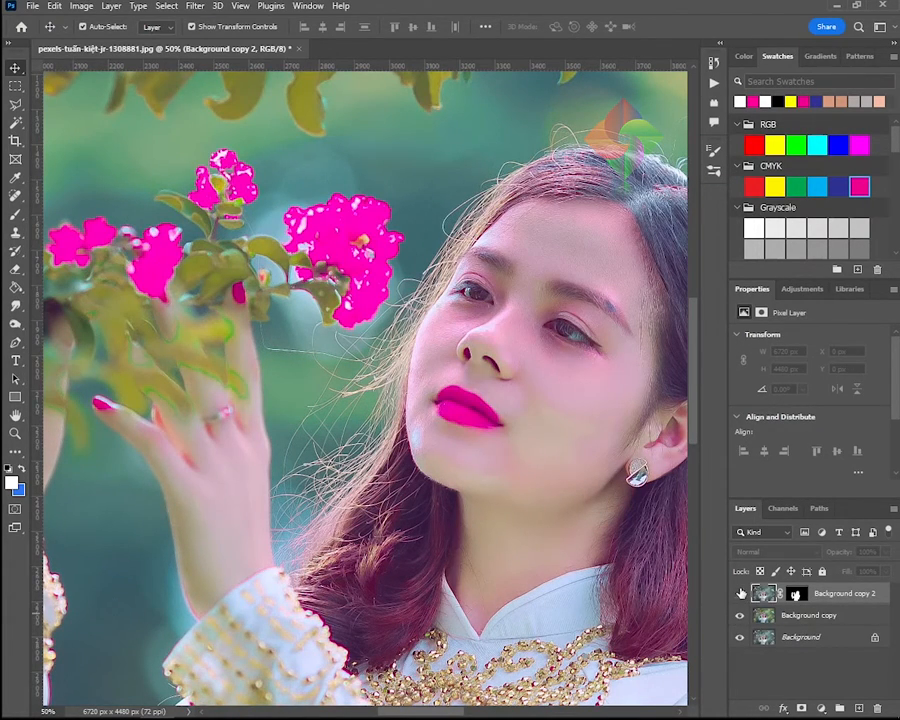
left_click(741, 594)
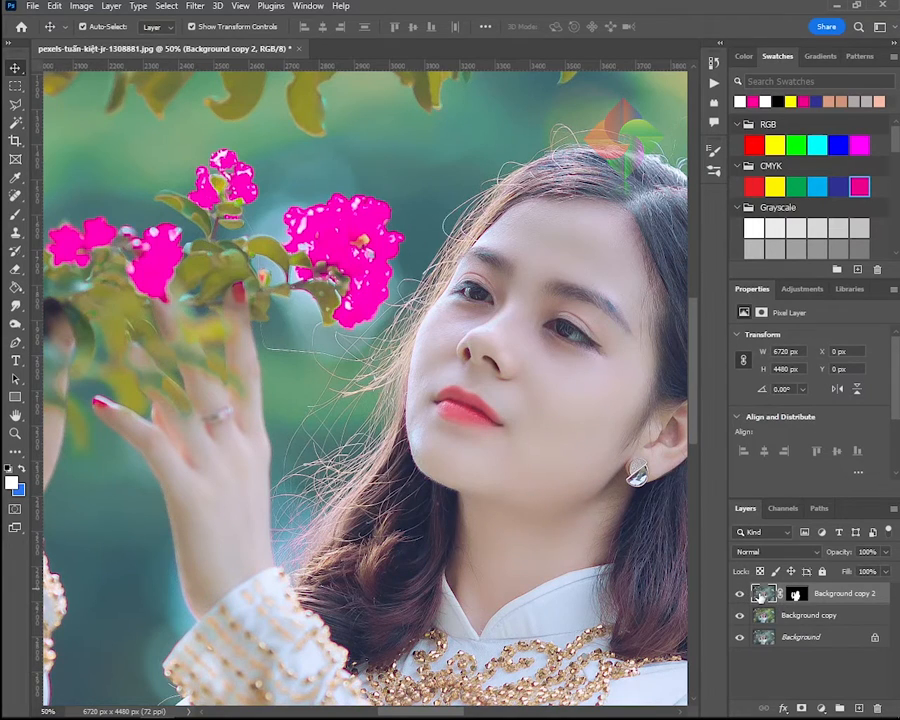
left_click_drag(542, 450, 424, 452)
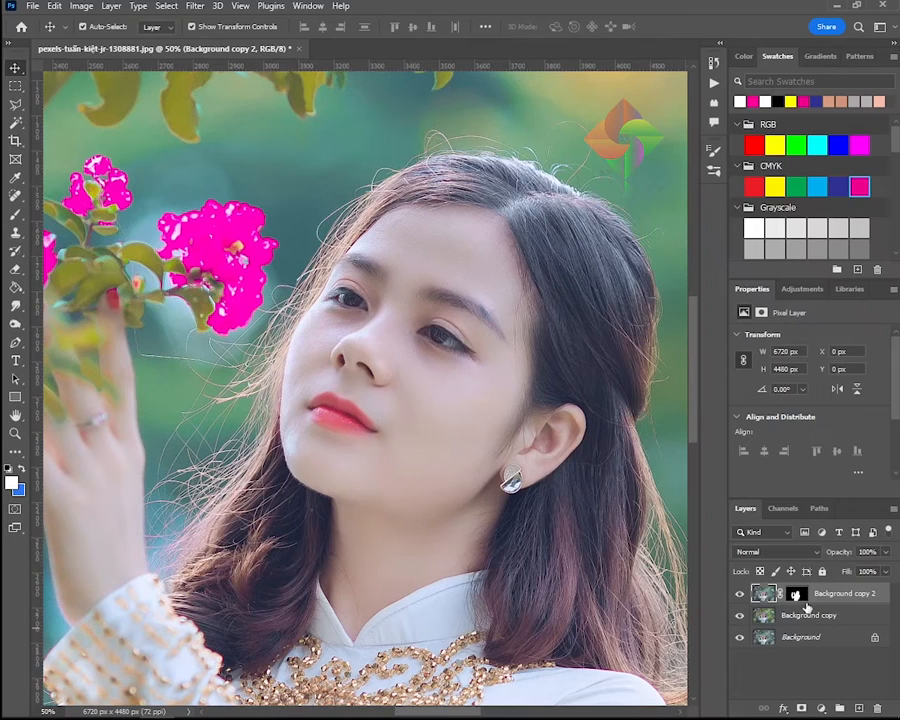
Duplicate the masked Background copy 2 layer with the original hidden, and apply the duplicate's layer mask.
left_click_drag(796, 597, 840, 708)
left_click(739, 617)
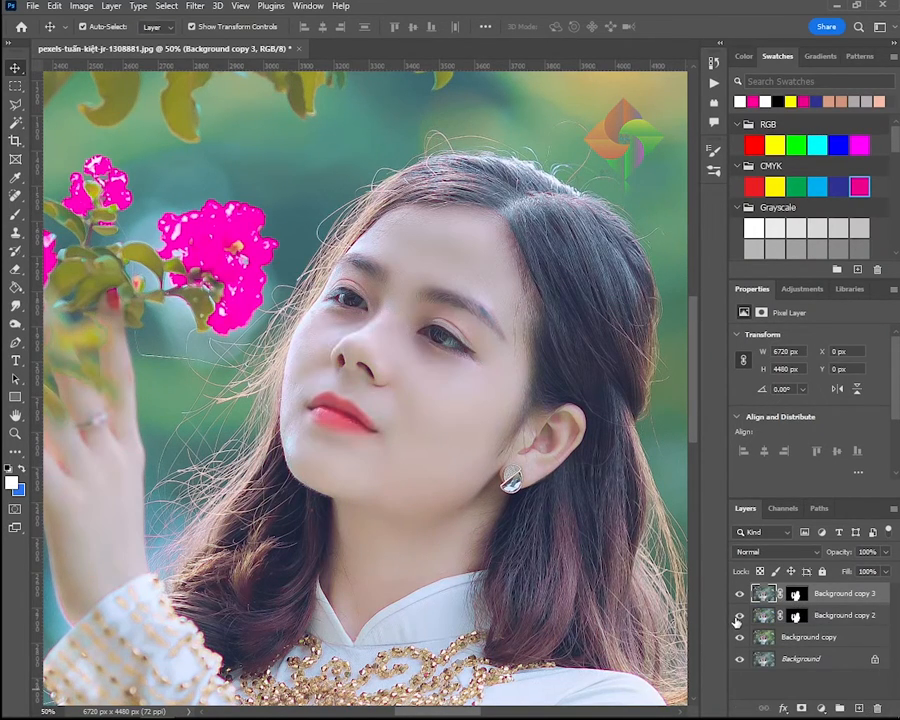
right_click(797, 594)
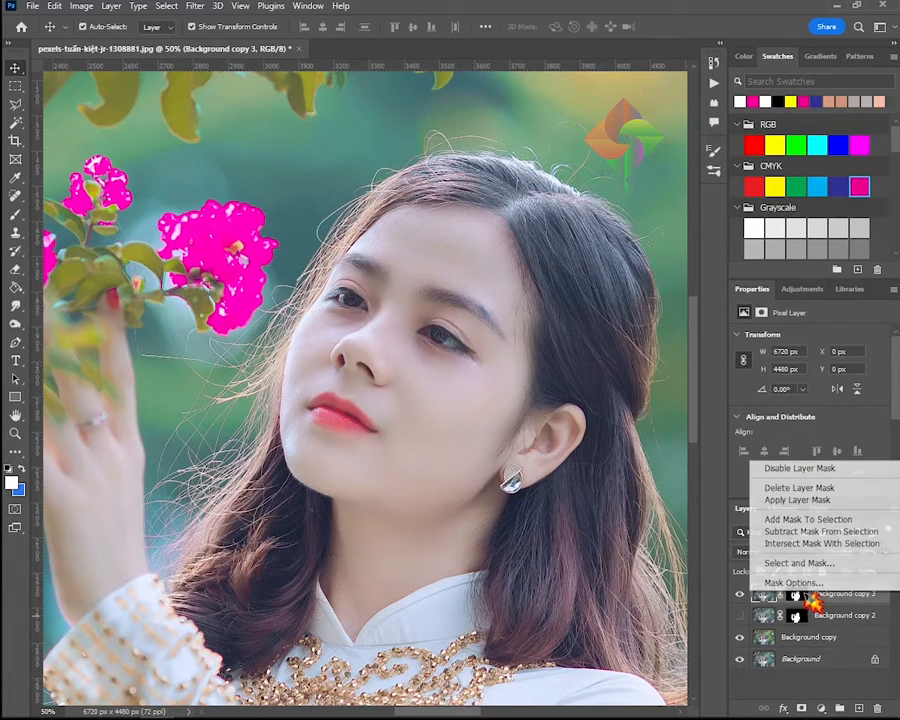
left_click(820, 501)
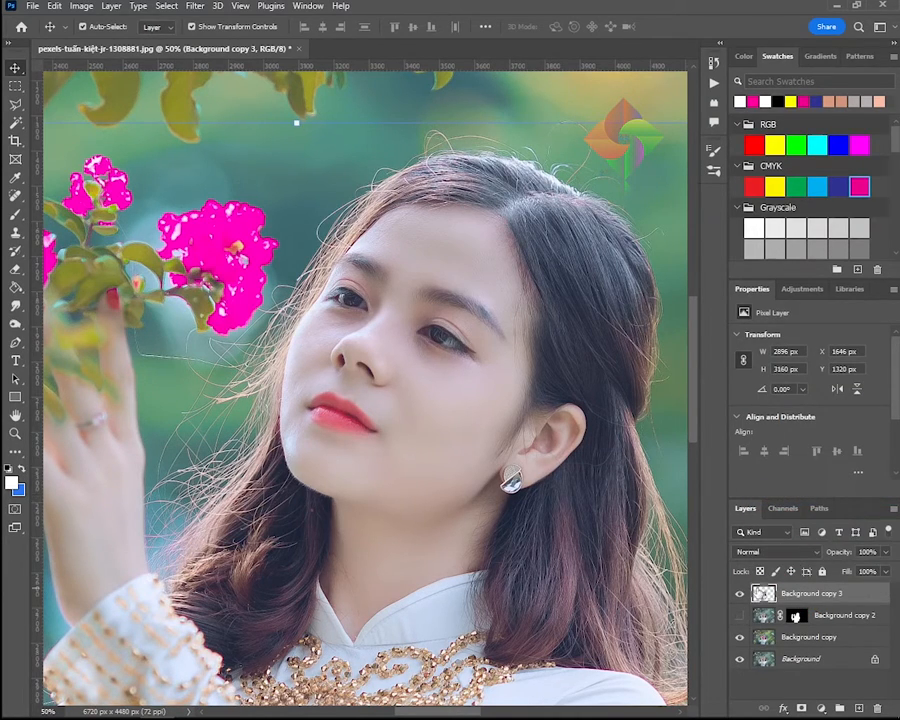
Compare the woman's face with the Background copy 3 cut-out layer hidden and shown.
left_click(740, 594)
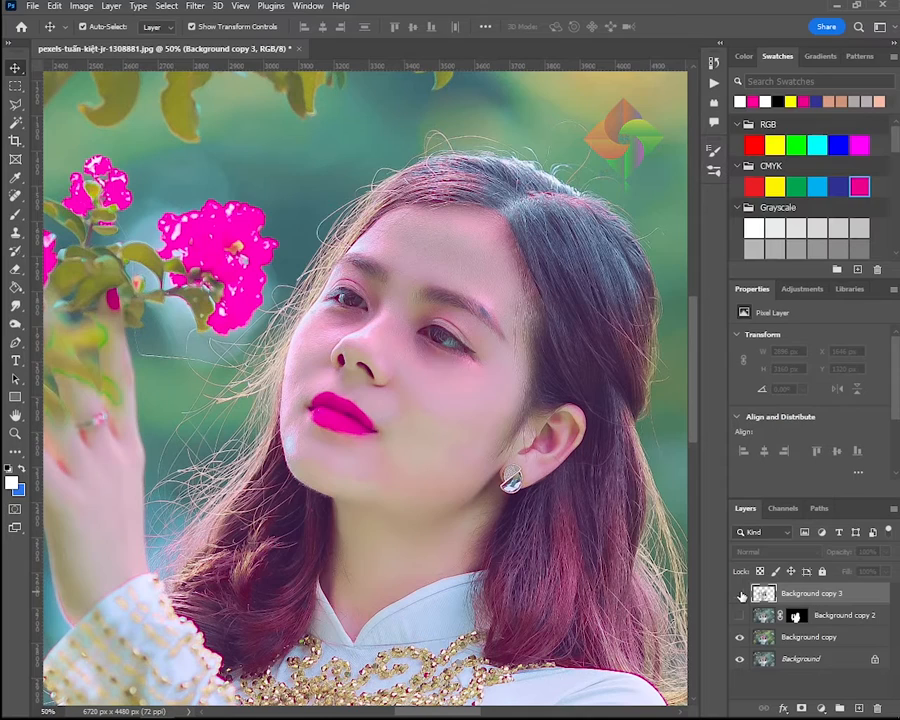
left_click(740, 594)
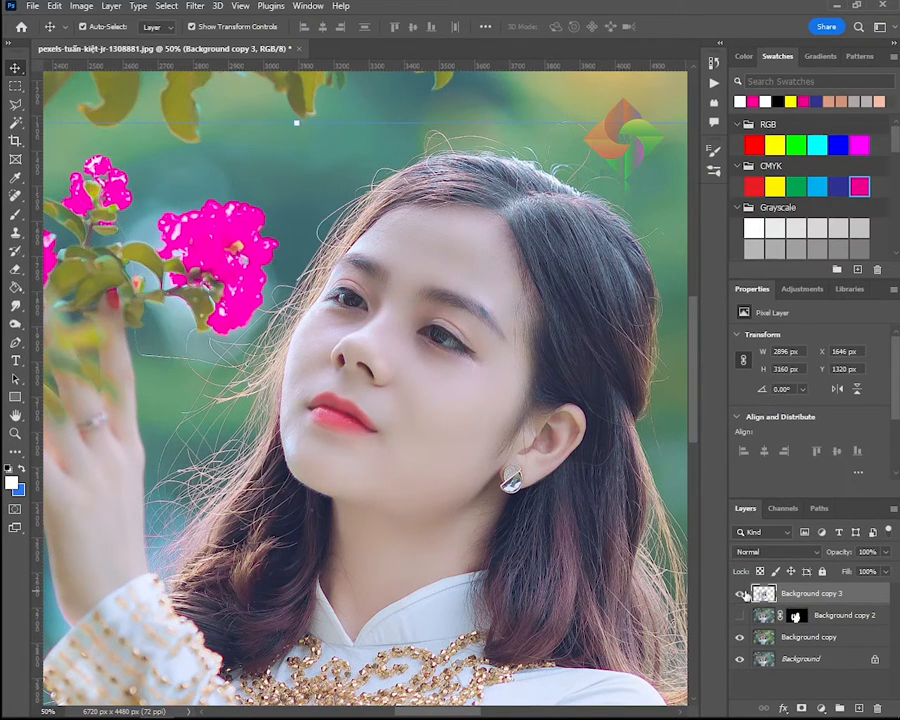
left_click(740, 594)
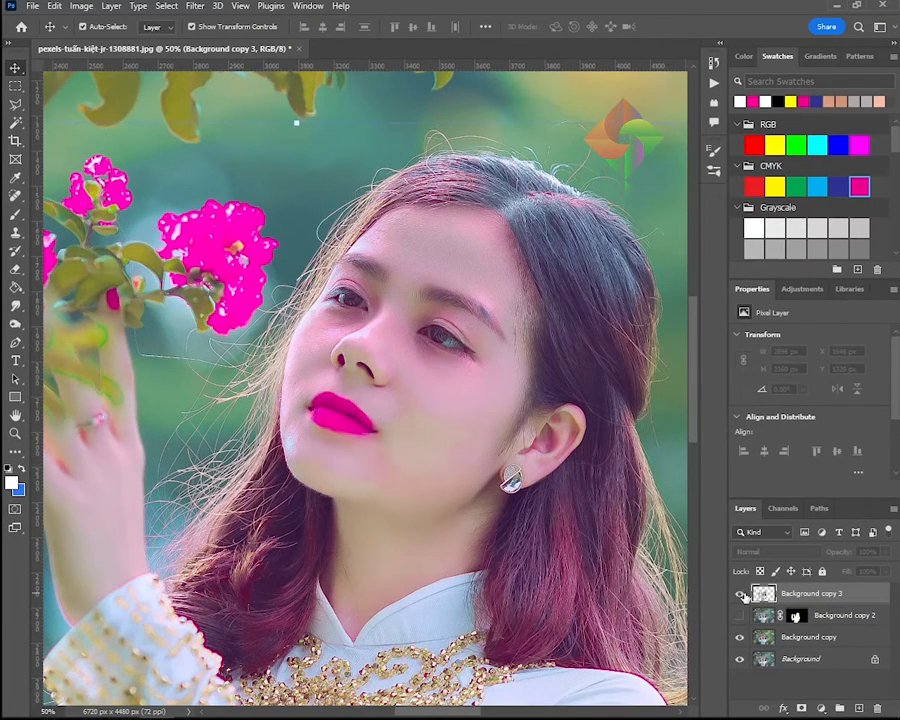
left_click(740, 594)
Lower the opacity of the Background copy 3 cut-out layer to 50%.
left_click(884, 552)
left_click(851, 569)
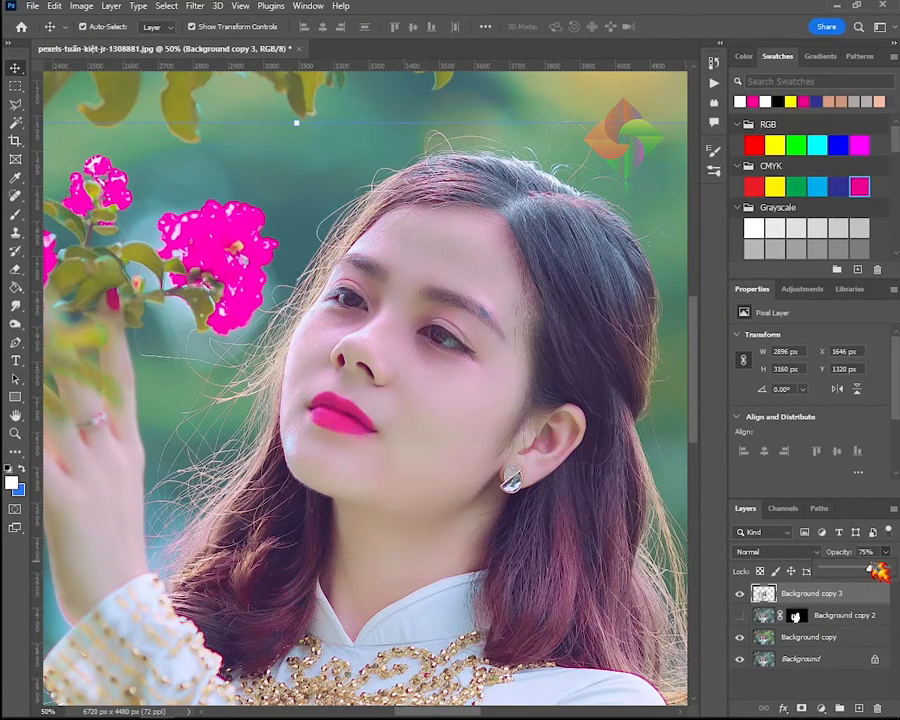
left_click_drag(860, 573, 878, 571)
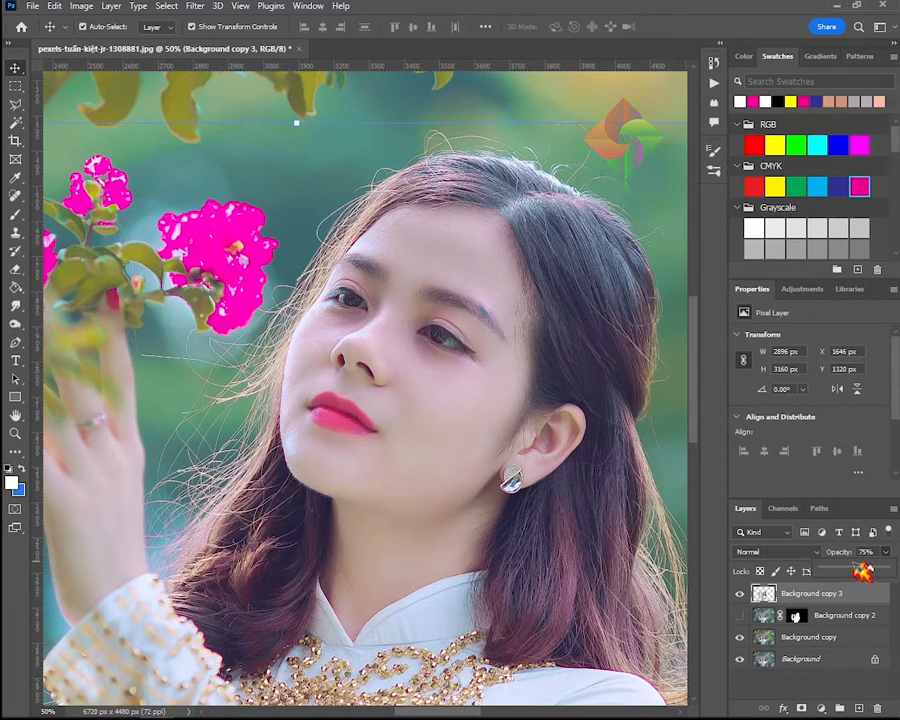
mouse_move(876, 572)
left_mouse_down()
mouse_move(895, 568)
mouse_move(866, 576)
left_mouse_up()
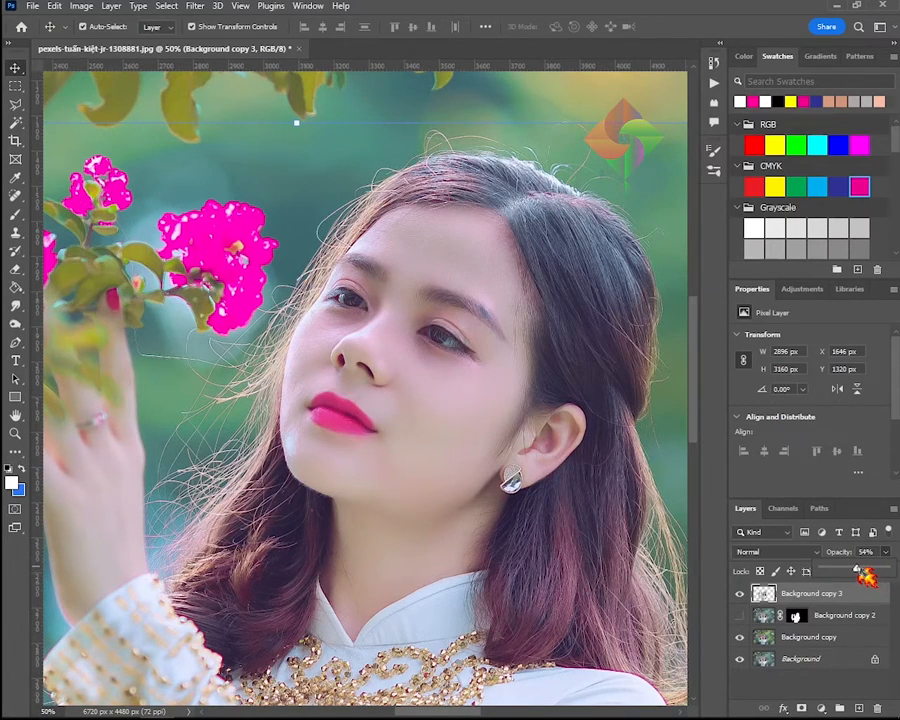
left_click(866, 551)
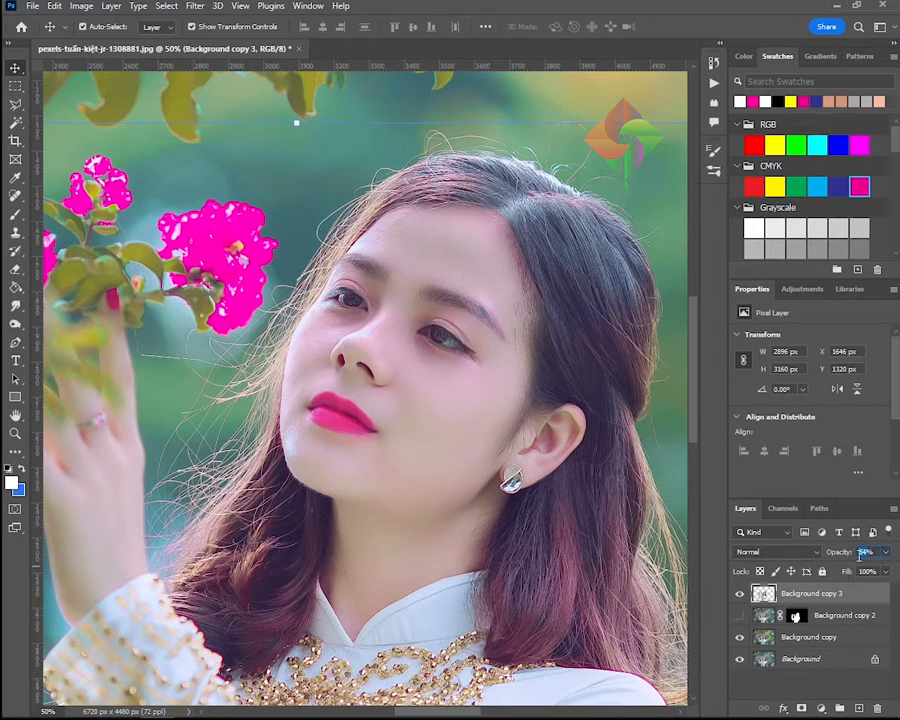
type("30")
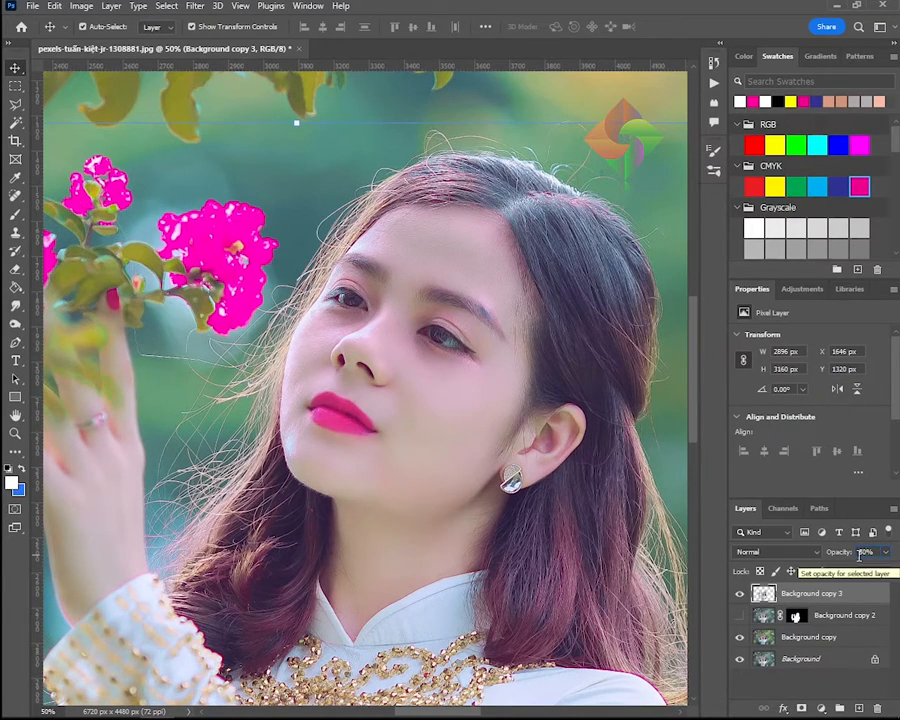
type("50")
key("Return")
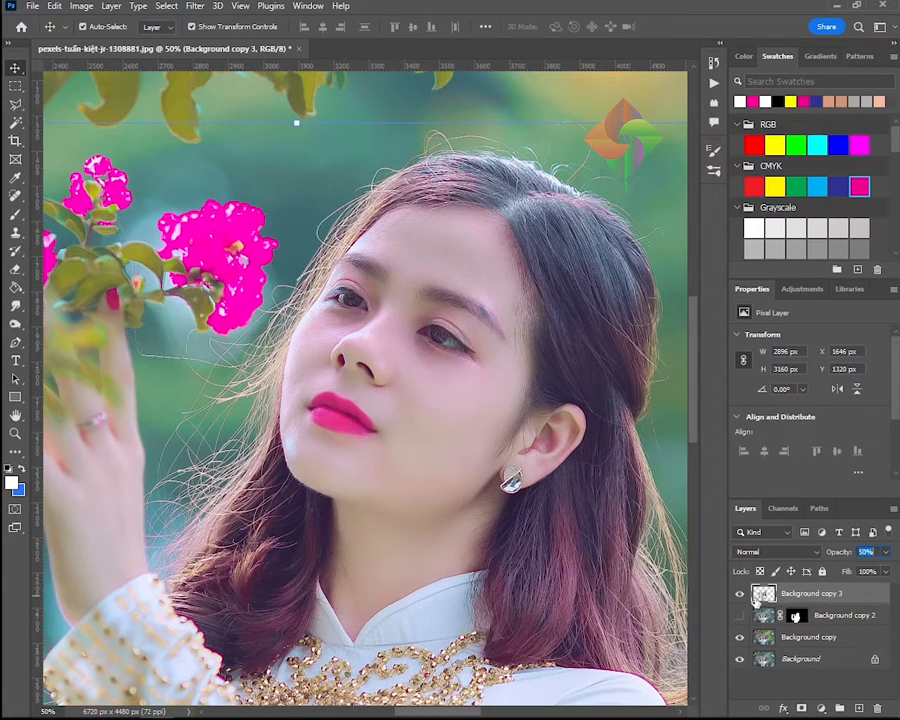
Examine the half-transparent Background copy 3 layer's effect on the woman, up close and at 25% zoom, by switching its visibility.
left_click(740, 594)
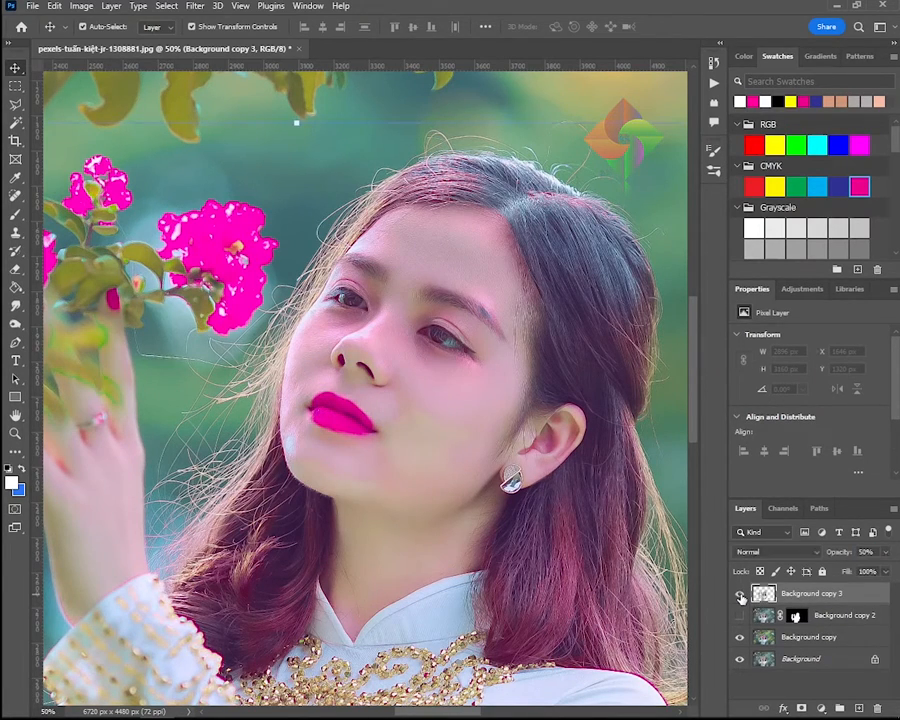
left_click(740, 597)
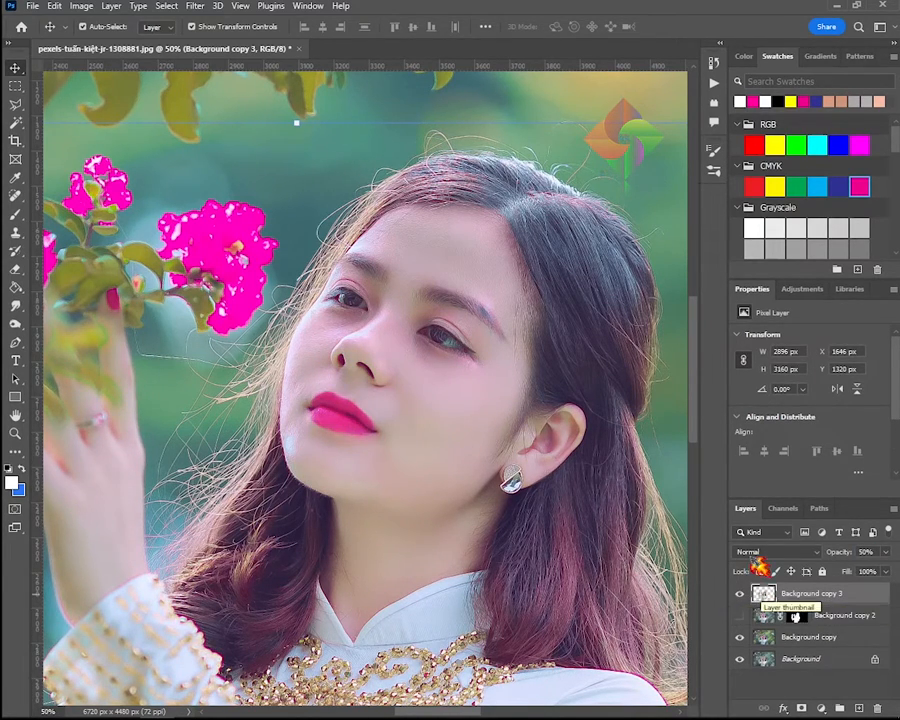
left_click_drag(389, 505, 513, 466)
key("ctrl+minus")
key("ctrl+minus")
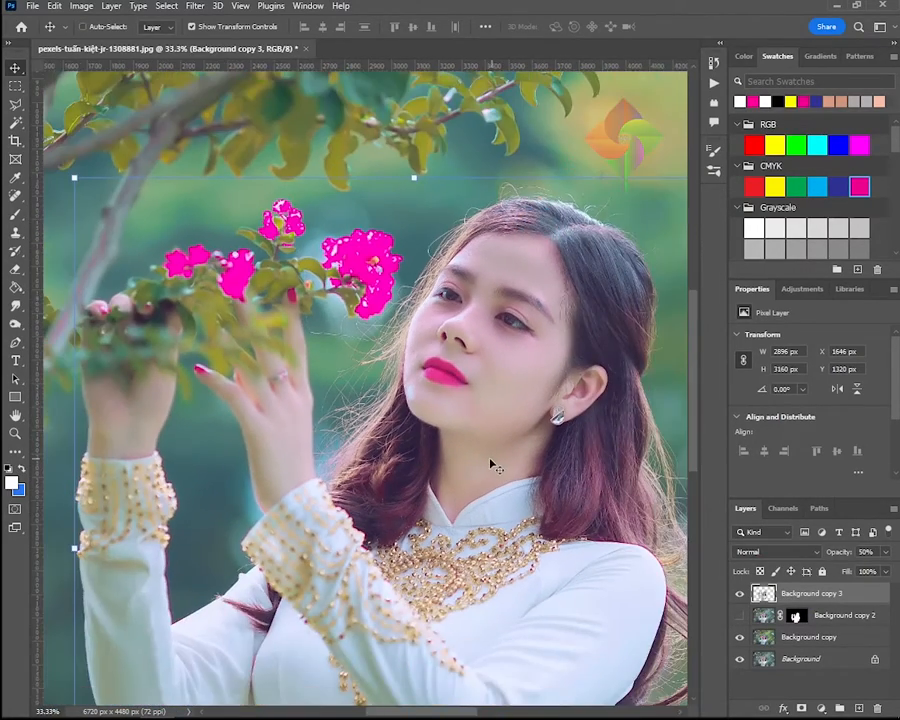
left_click_drag(451, 458, 384, 429)
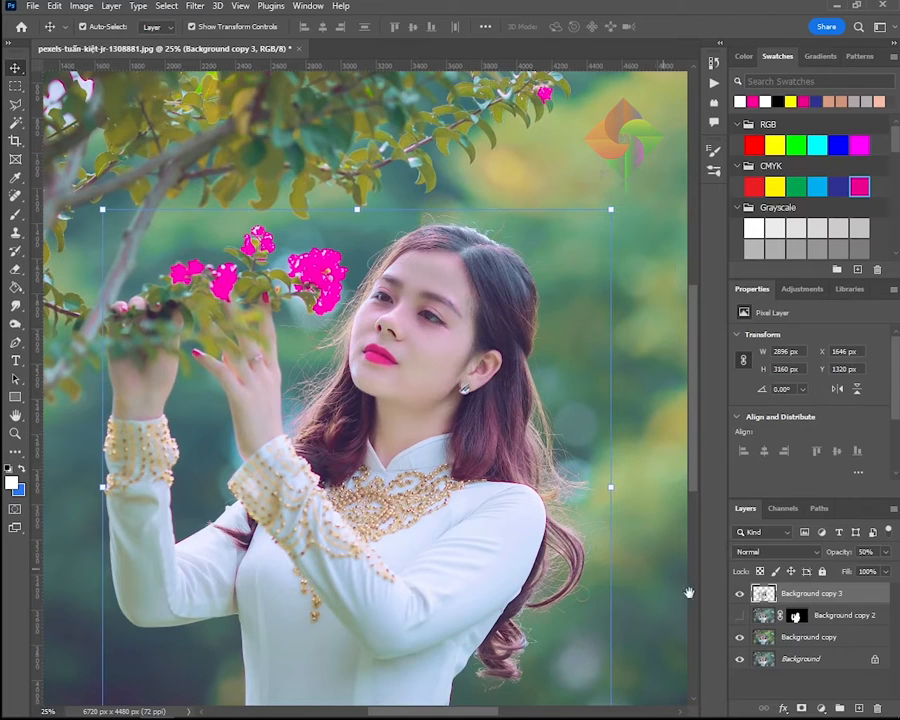
left_click(739, 595)
left_click(739, 595)
left_click(739, 595)
left_click(739, 595)
left_click(739, 595)
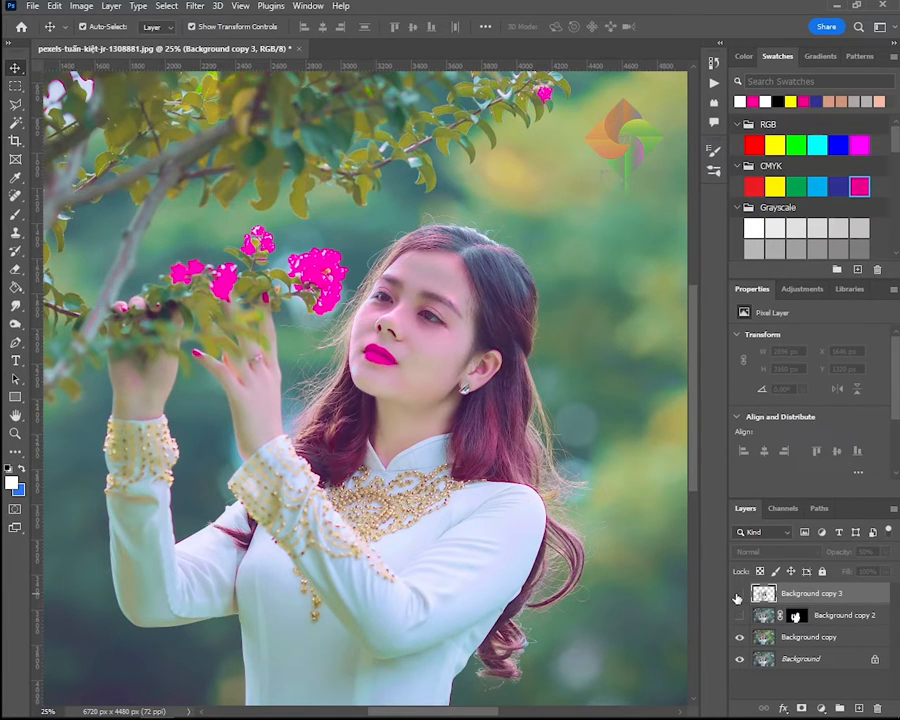
left_click(739, 595)
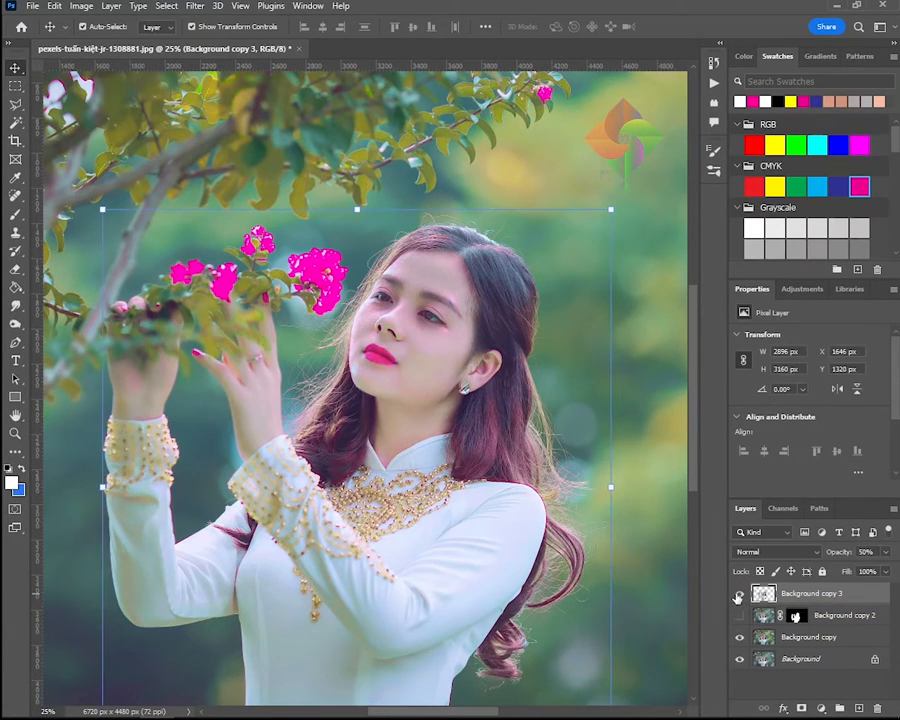
Reduce the opacity of the Background copy 3 layer to 30%.
left_click(885, 551)
left_click_drag(860, 568, 848, 569)
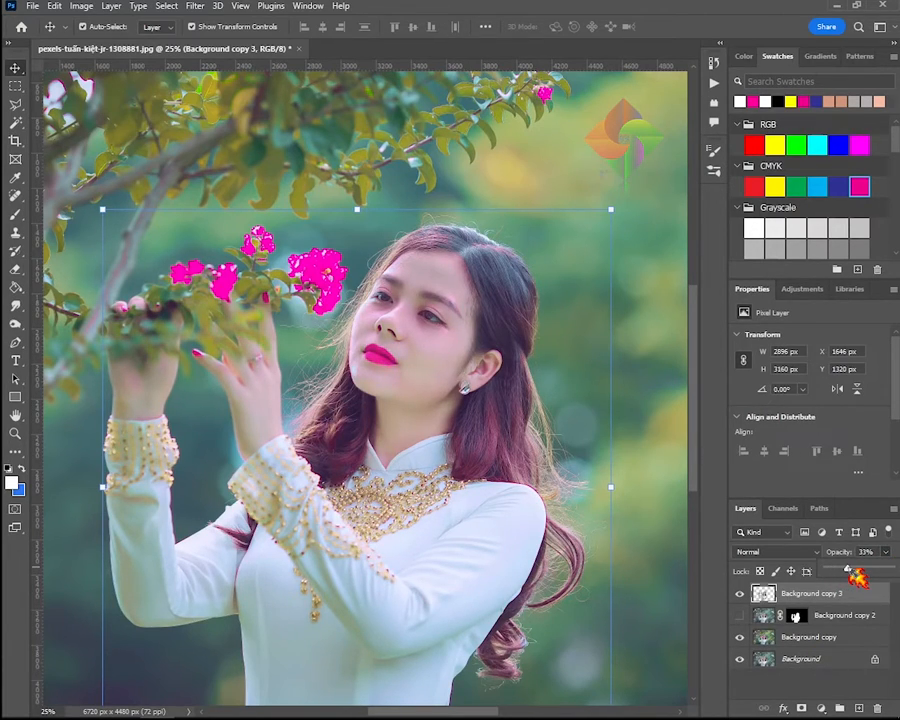
left_click_drag(848, 569, 845, 588)
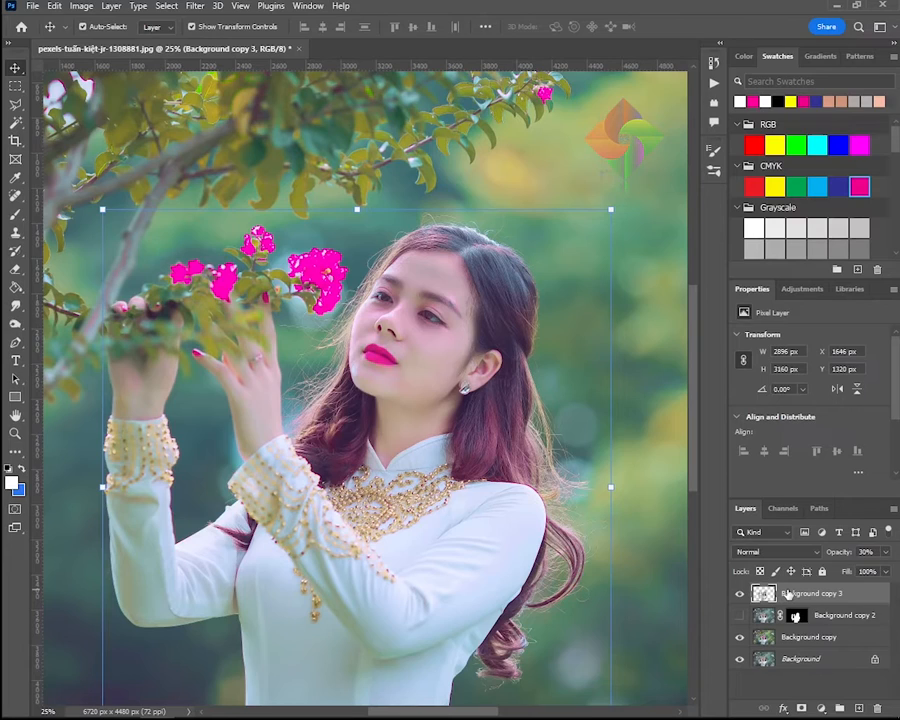
Duplicate the Background copy 3 layer and set the duplicate's blend mode to Vivid Light.
key("ctrl+j")
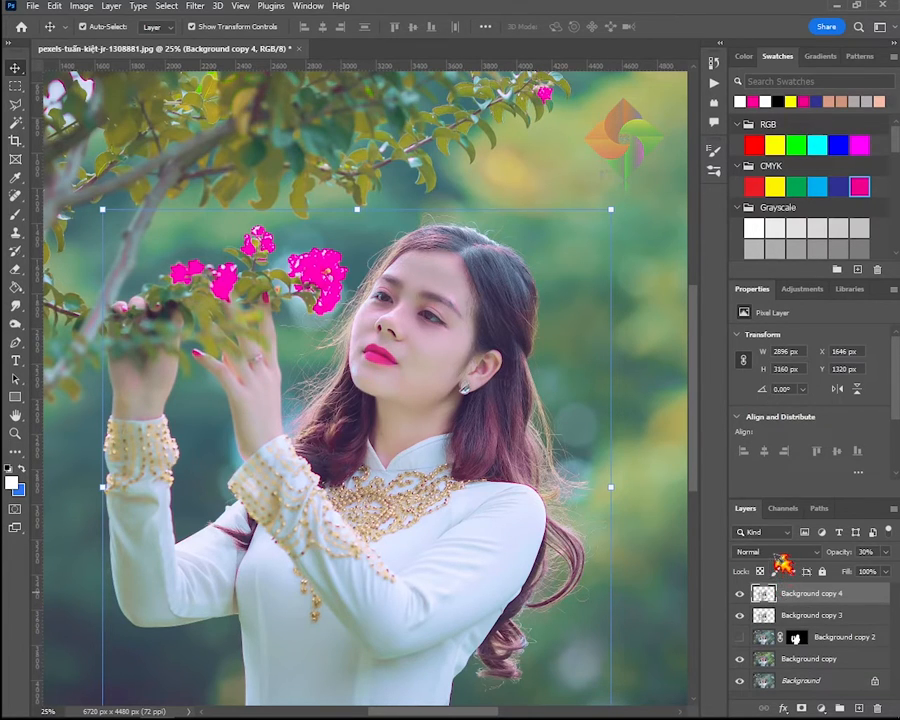
left_click(805, 551)
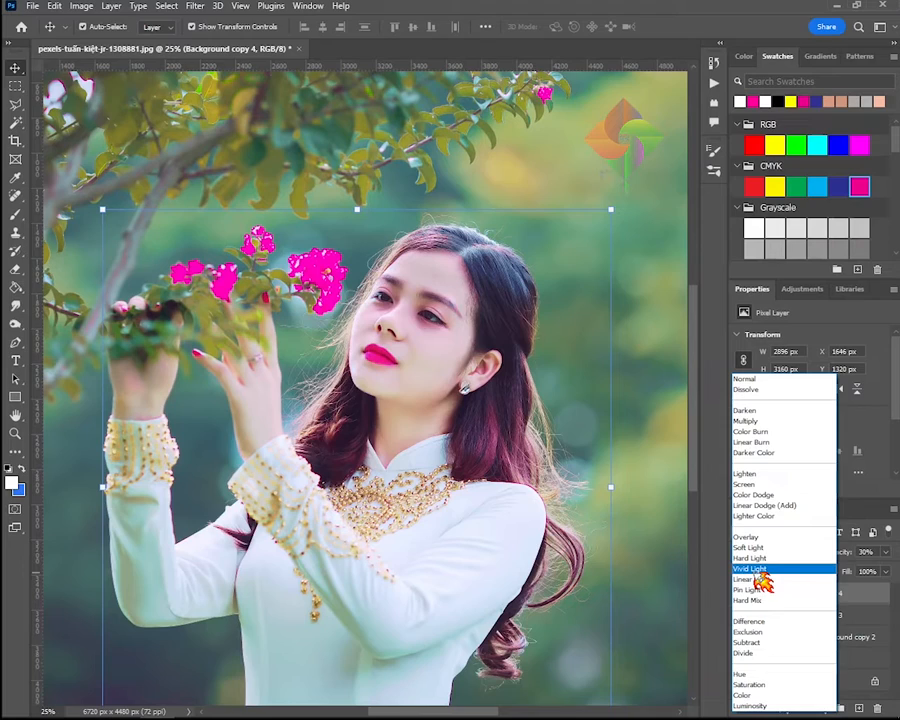
left_click(755, 569)
Set the opacity of the Vivid Light duplicate layer to 10%.
left_click(884, 553)
left_click_drag(848, 570, 835, 569)
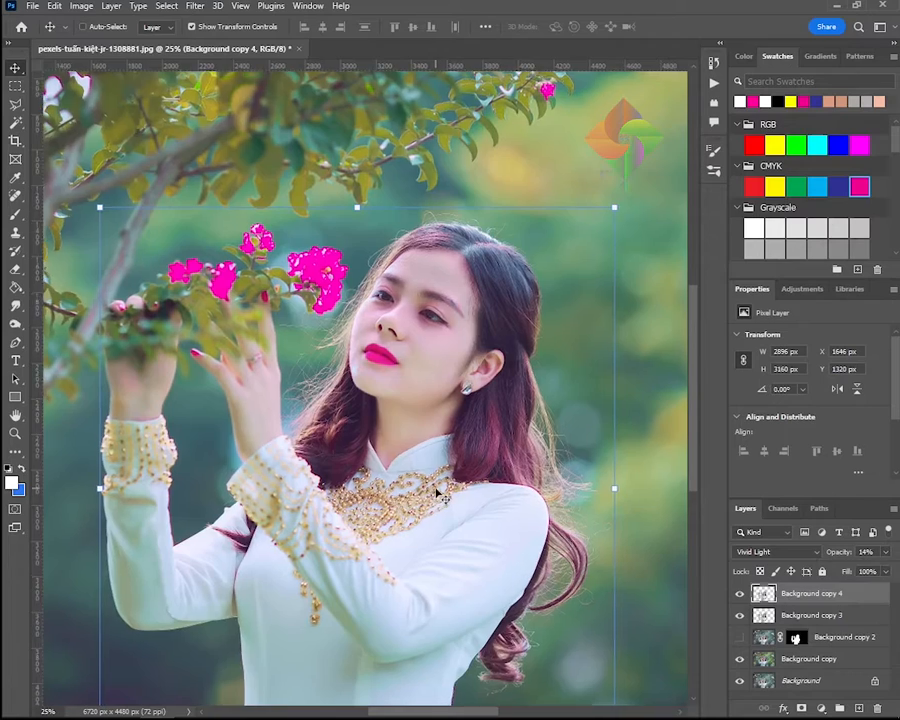
scroll(436, 486, "up", 3)
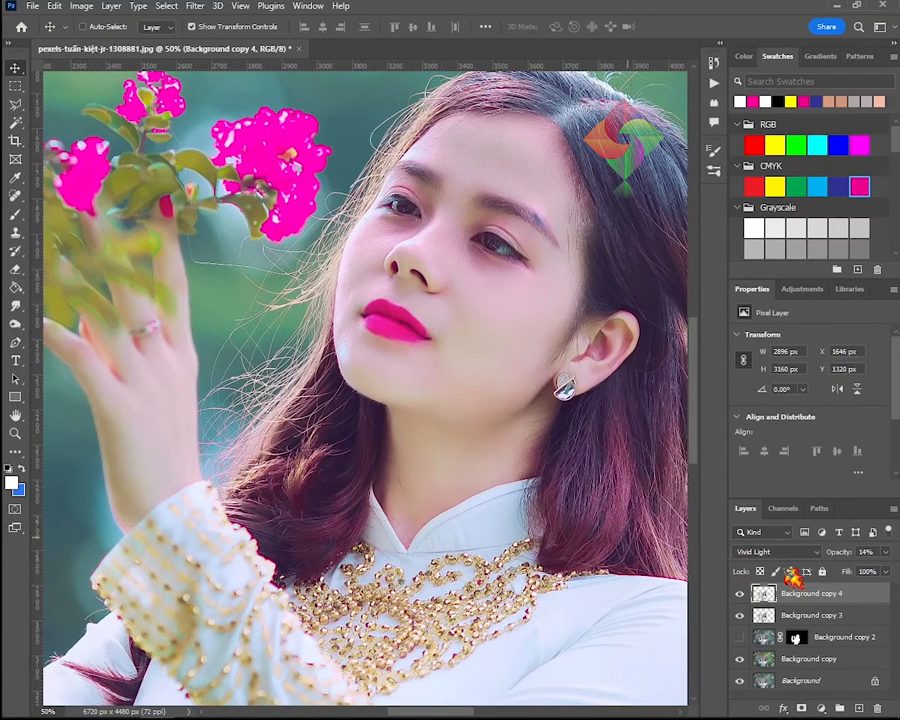
left_click(866, 551)
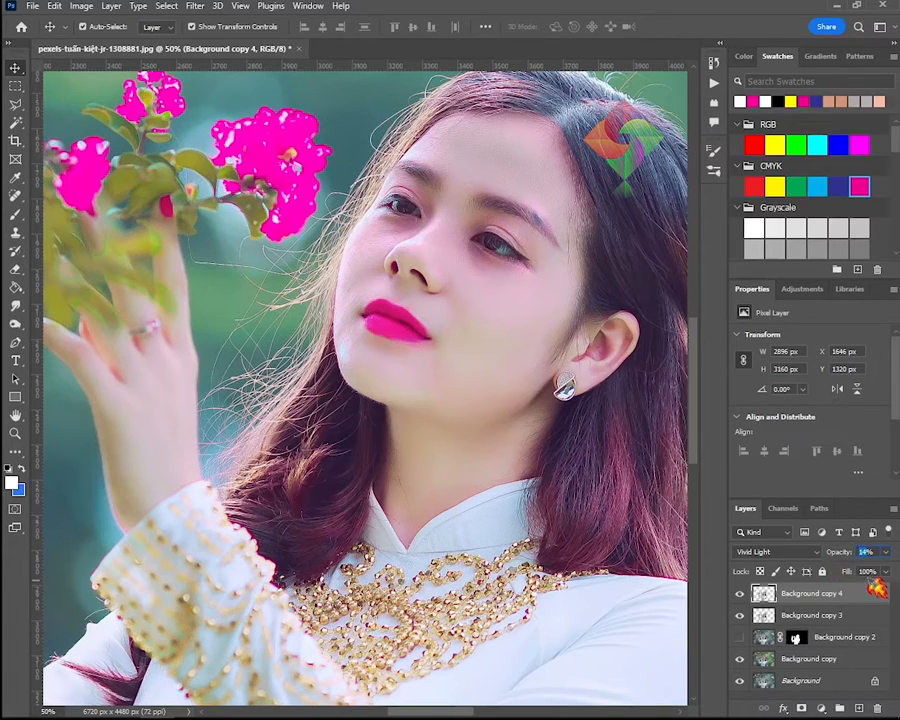
type("10")
Compare the portrait with the Vivid Light layer hidden and shown, and examine the whole image.
left_click(740, 594)
left_click(740, 594)
left_click(740, 594)
left_click(740, 594)
key("ctrl+minus")
key("ctrl+minus")
key("ctrl+minus")
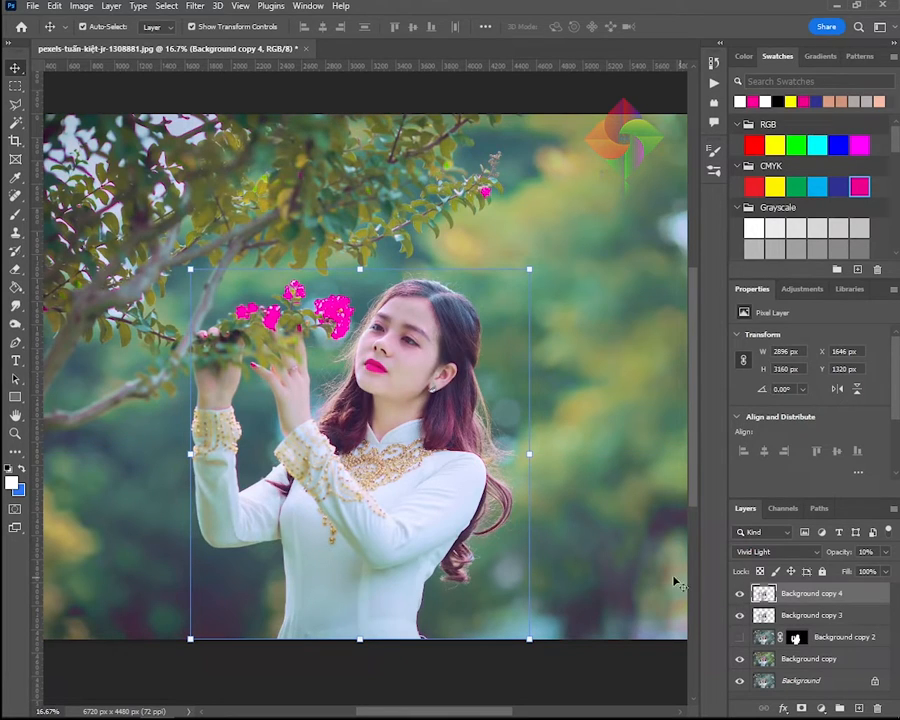
left_click_drag(452, 493, 465, 469)
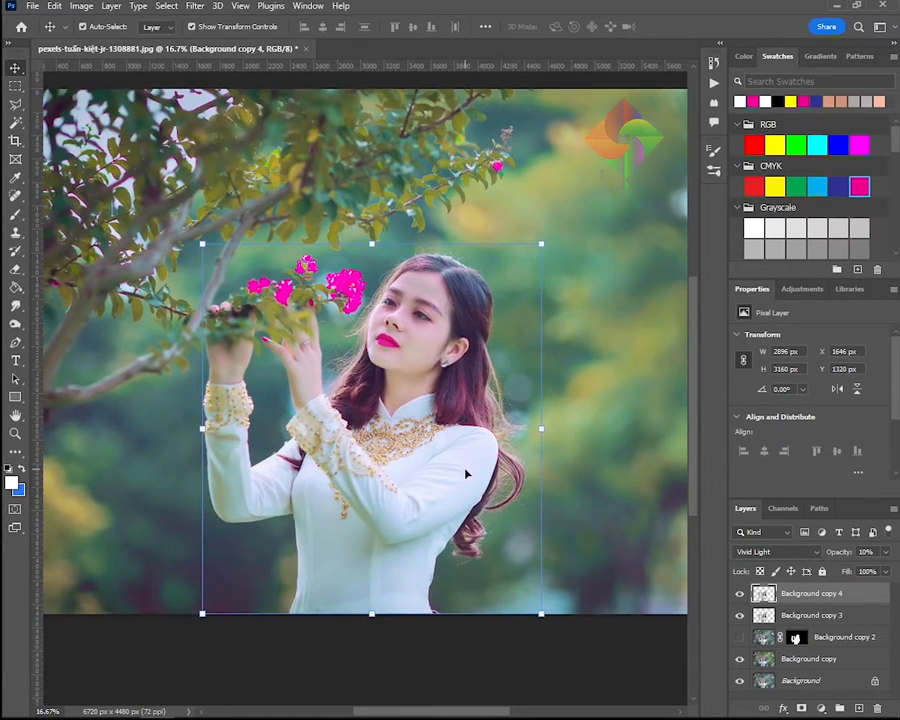
key("ctrl+minus")
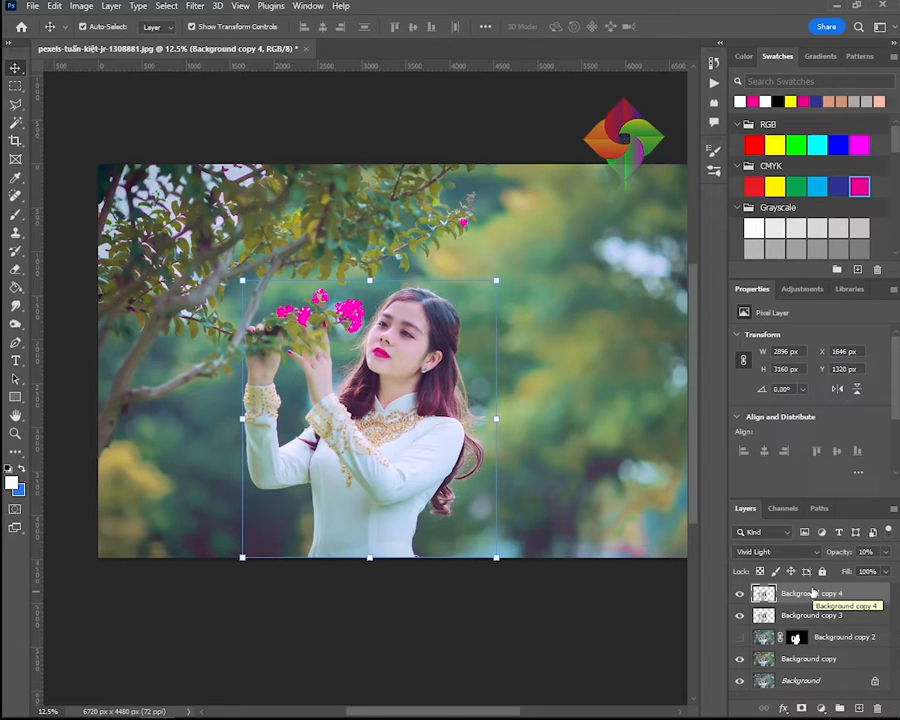
Stamp all visible layers into a new merged layer above the stack, keeping the existing layers.
left_click(272, 706)
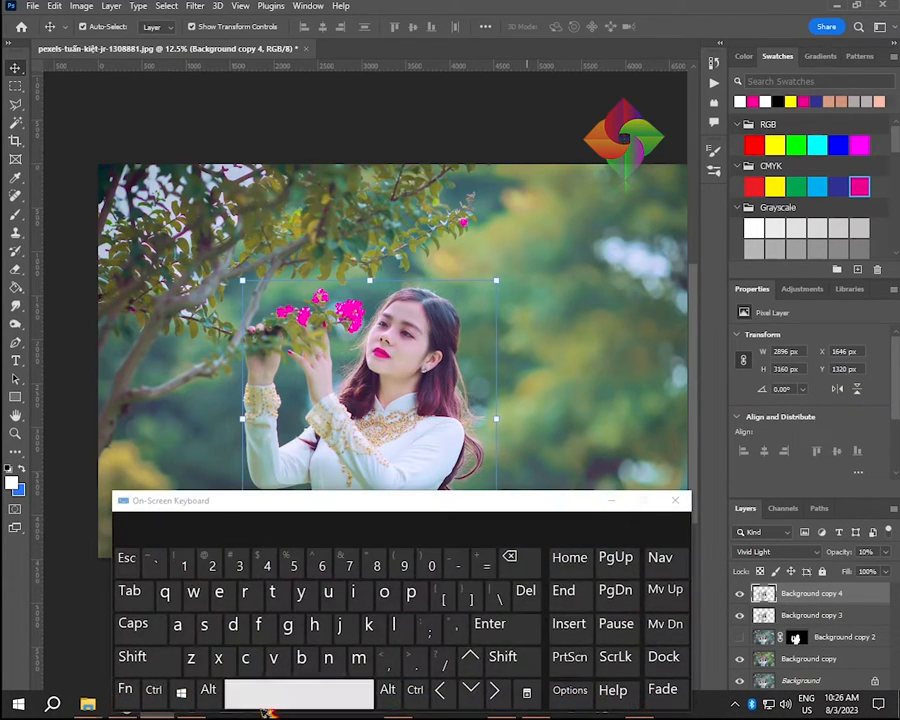
left_click(210, 690)
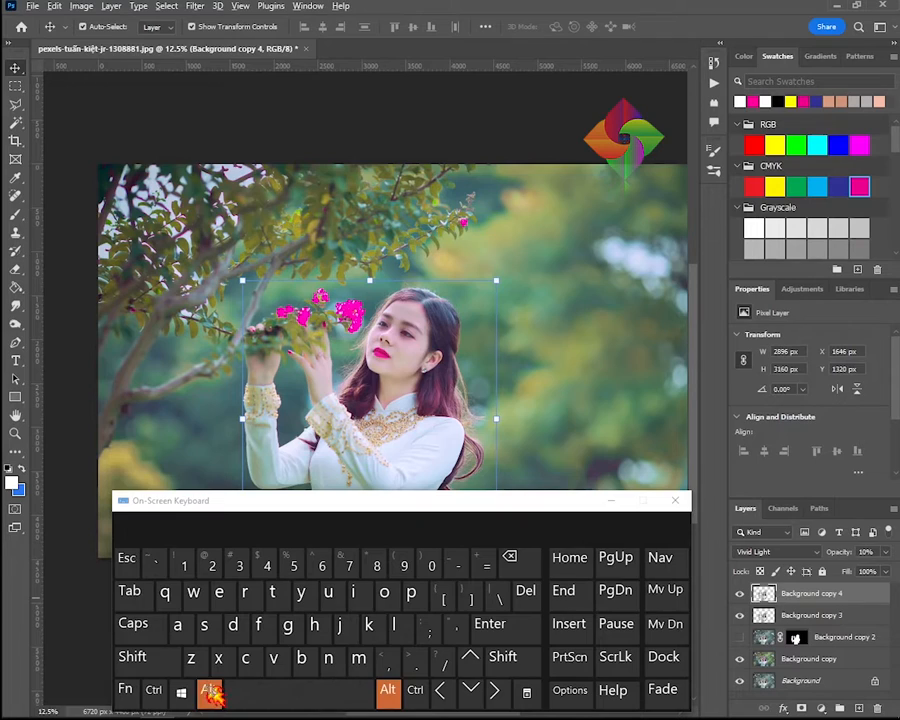
left_click(153, 690)
left_click(133, 657)
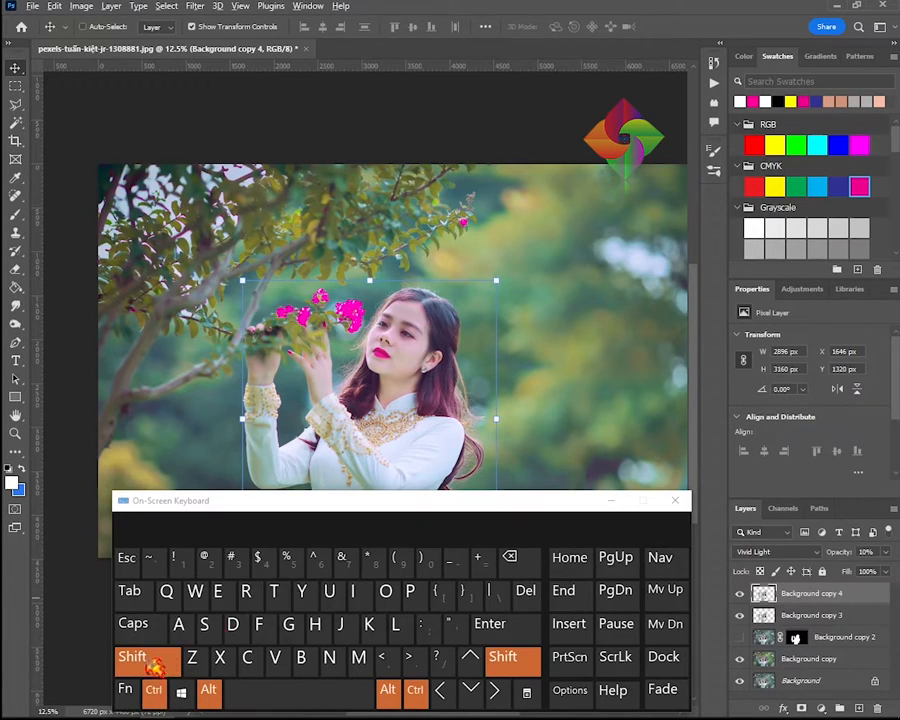
left_click(226, 591)
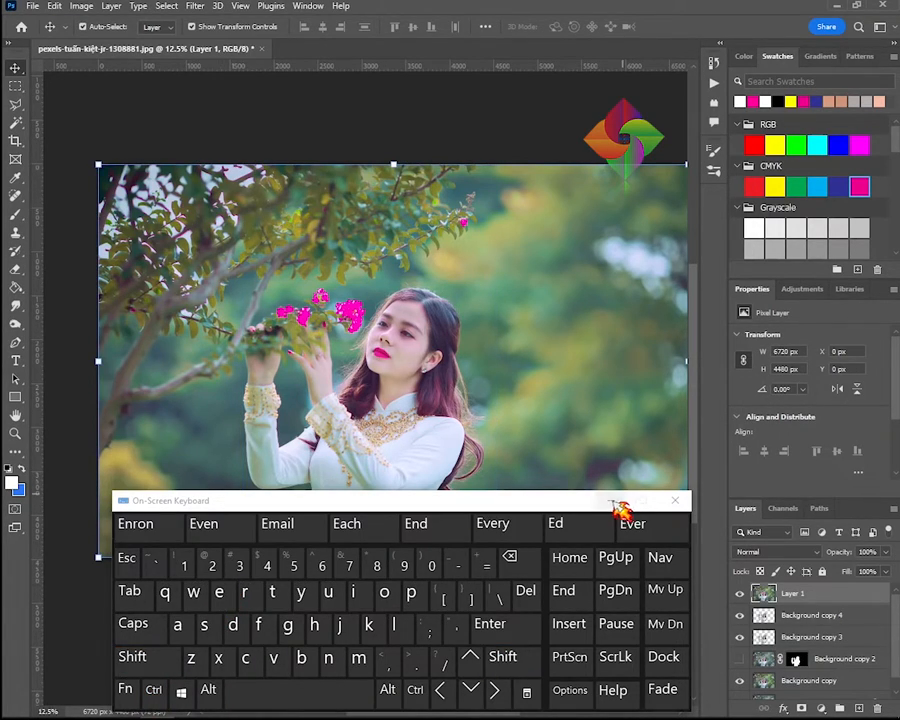
left_click(675, 500)
Compare the finished edit with the original photo by repeatedly isolating the Background layer and restoring the other layers.
scroll(748, 672, "down", 1)
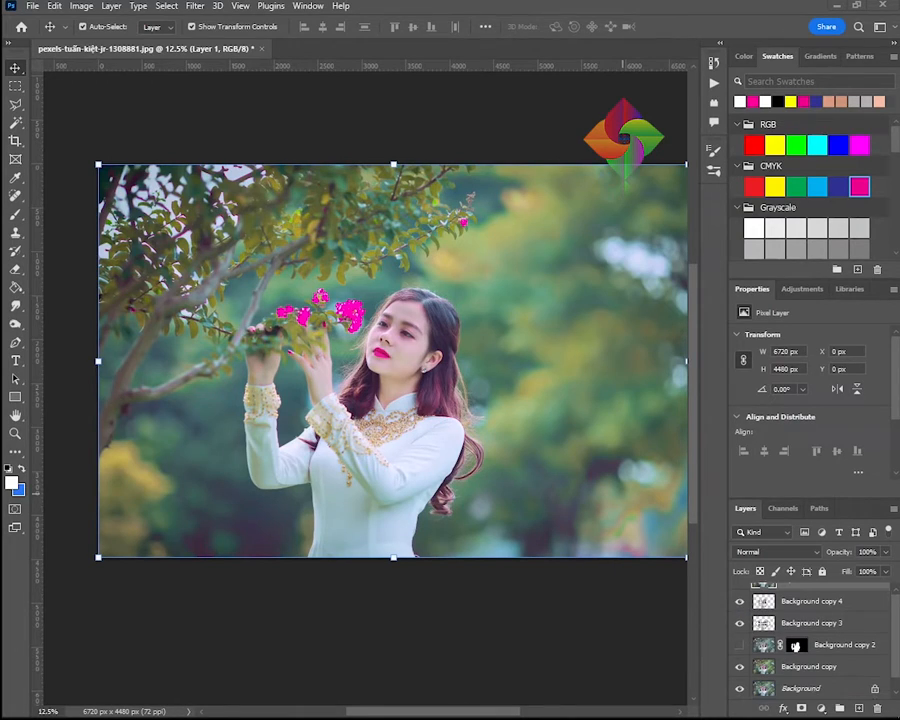
left_click(739, 689, "alt")
left_click(739, 689, "alt")
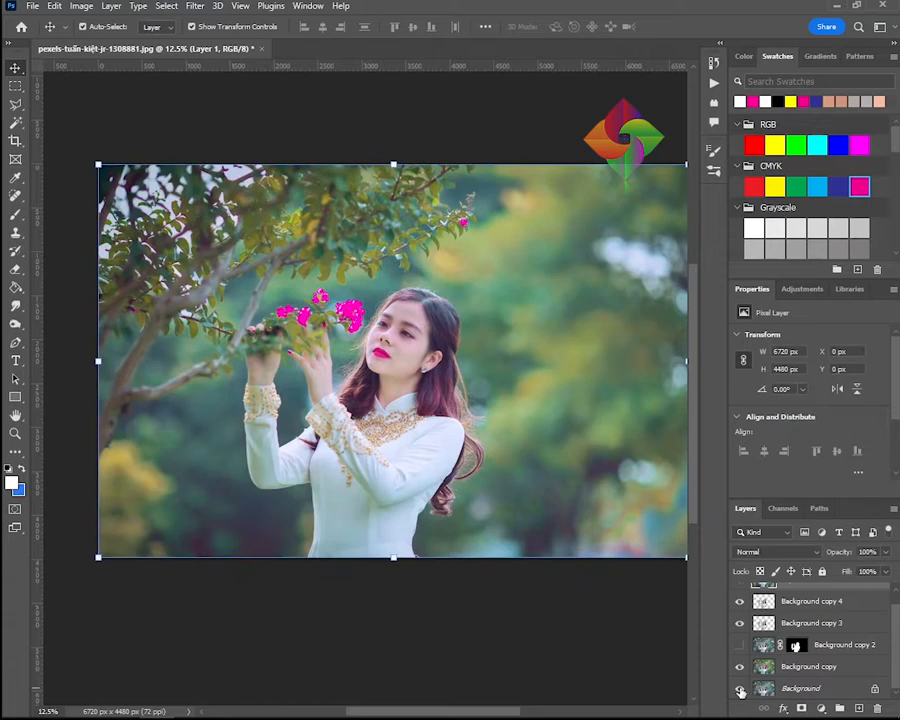
left_click(739, 689, "alt")
left_click(739, 689, "alt")
left_click(739, 689, "alt")
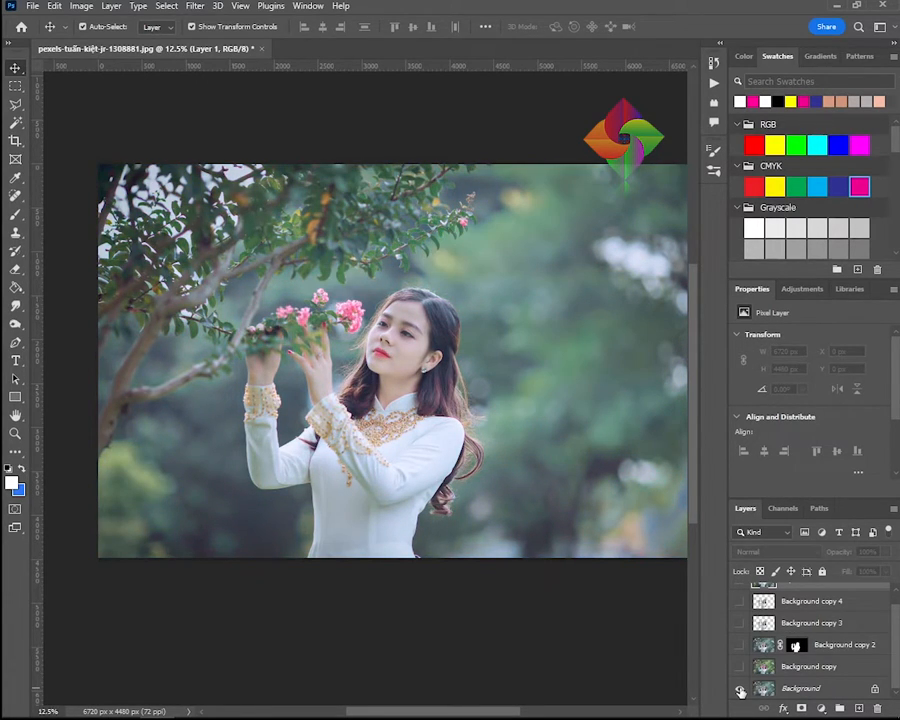
left_click(739, 689, "alt")
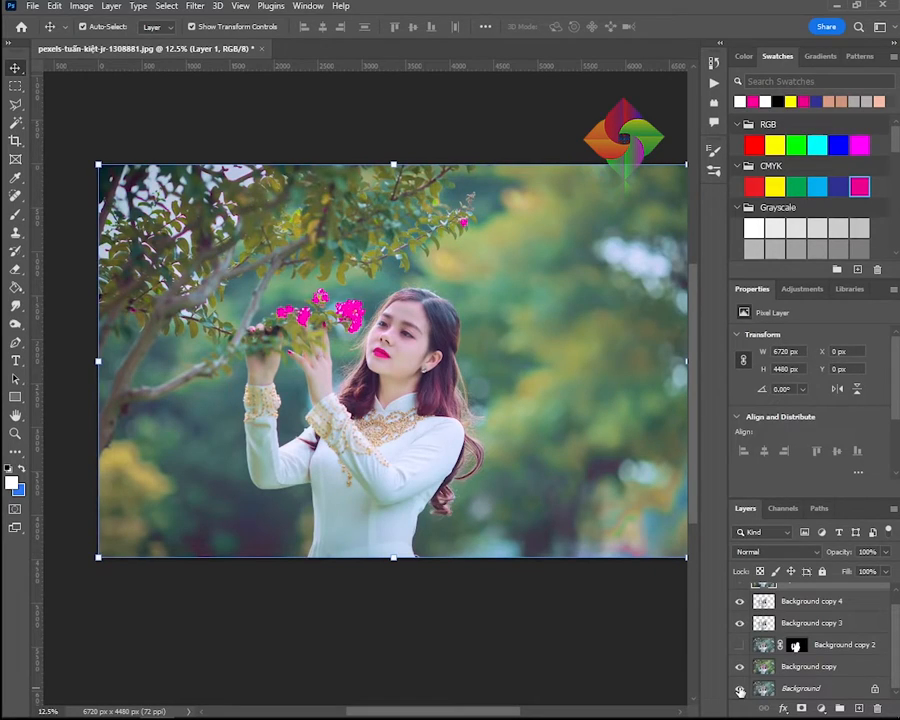